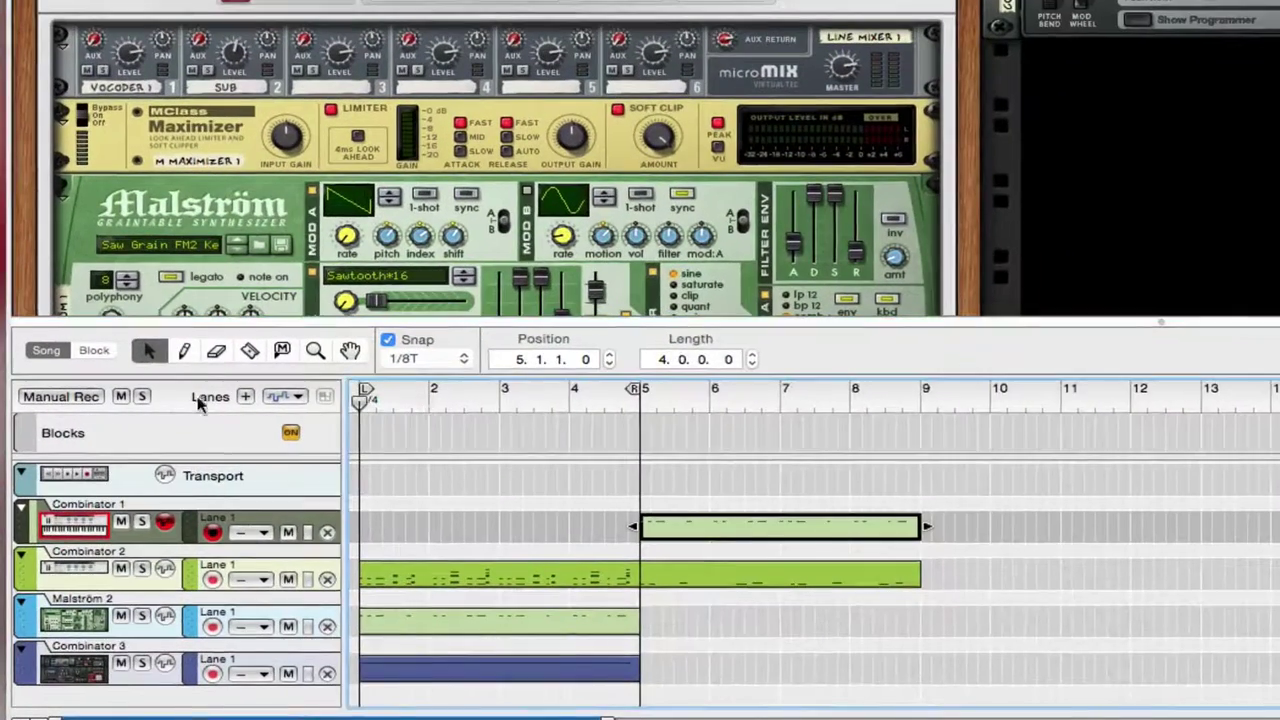
Step: Scroll through the rack's Combinator devices and start song playback to hear the stacked sounds
scroll(340, 90, "down", 5)
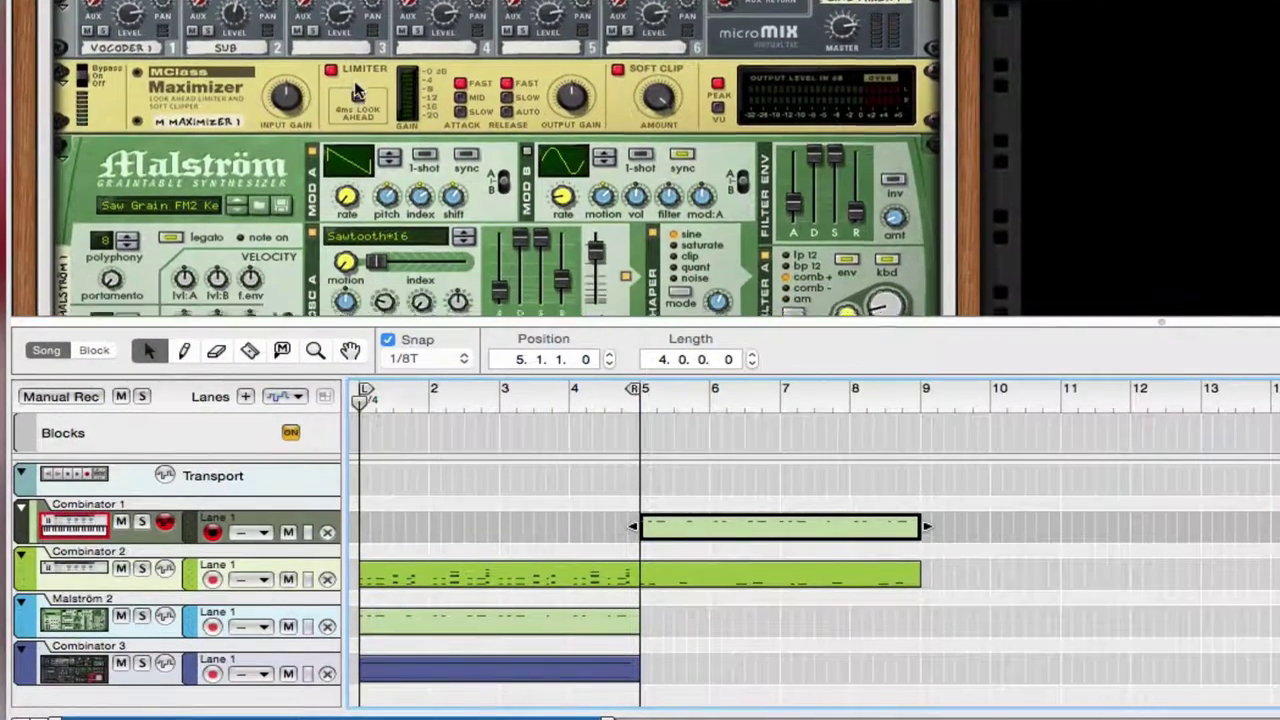
scroll(355, 88, "down", 8)
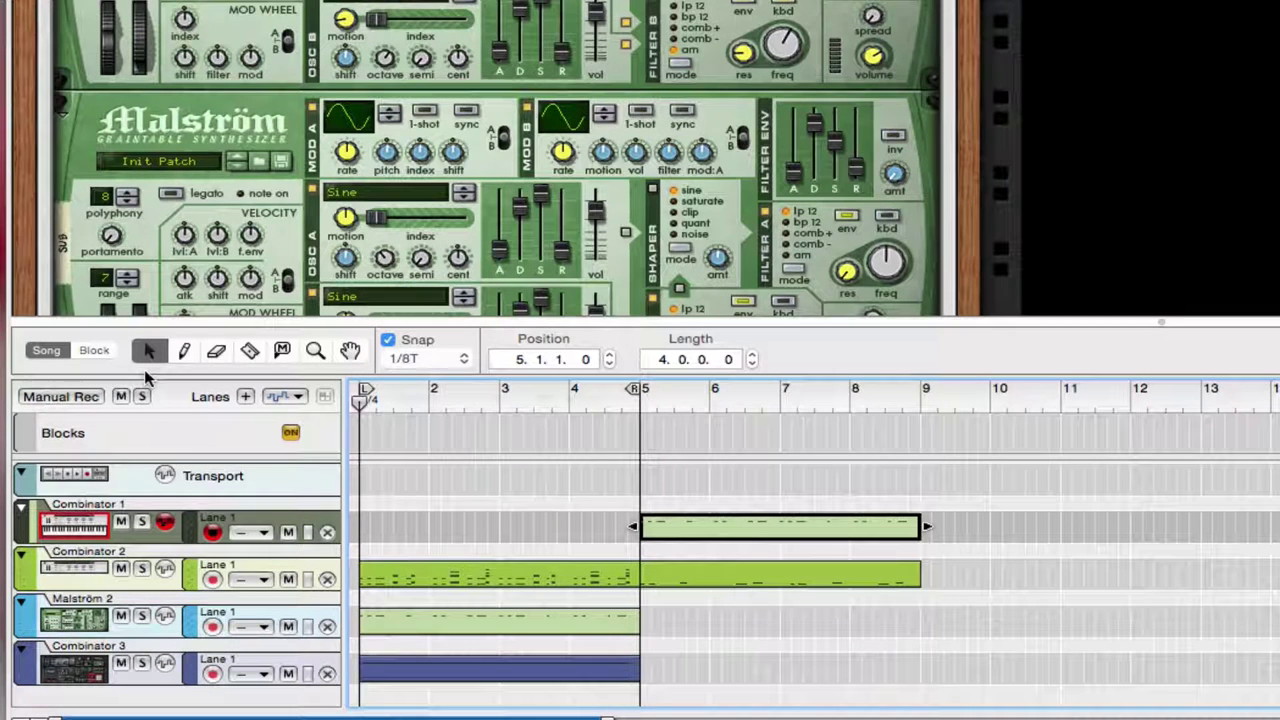
key("space")
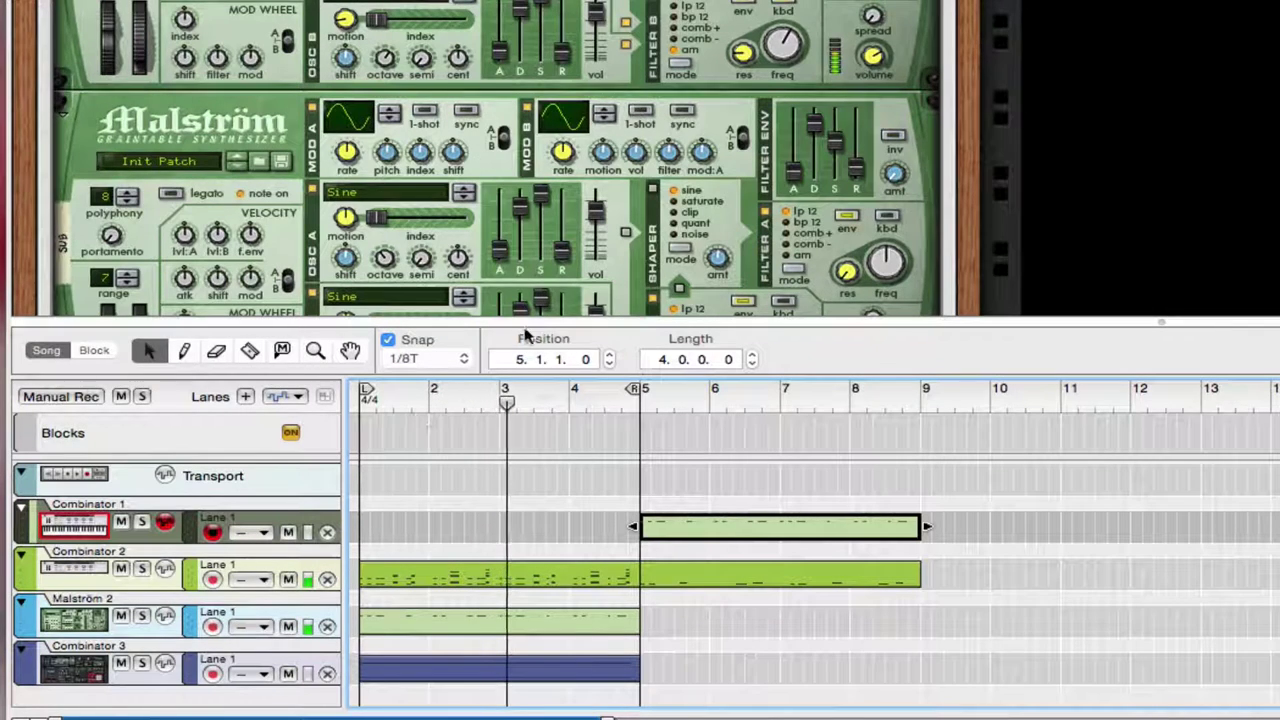
scroll(560, 285, "up", 1)
scroll(560, 285, "up", 2)
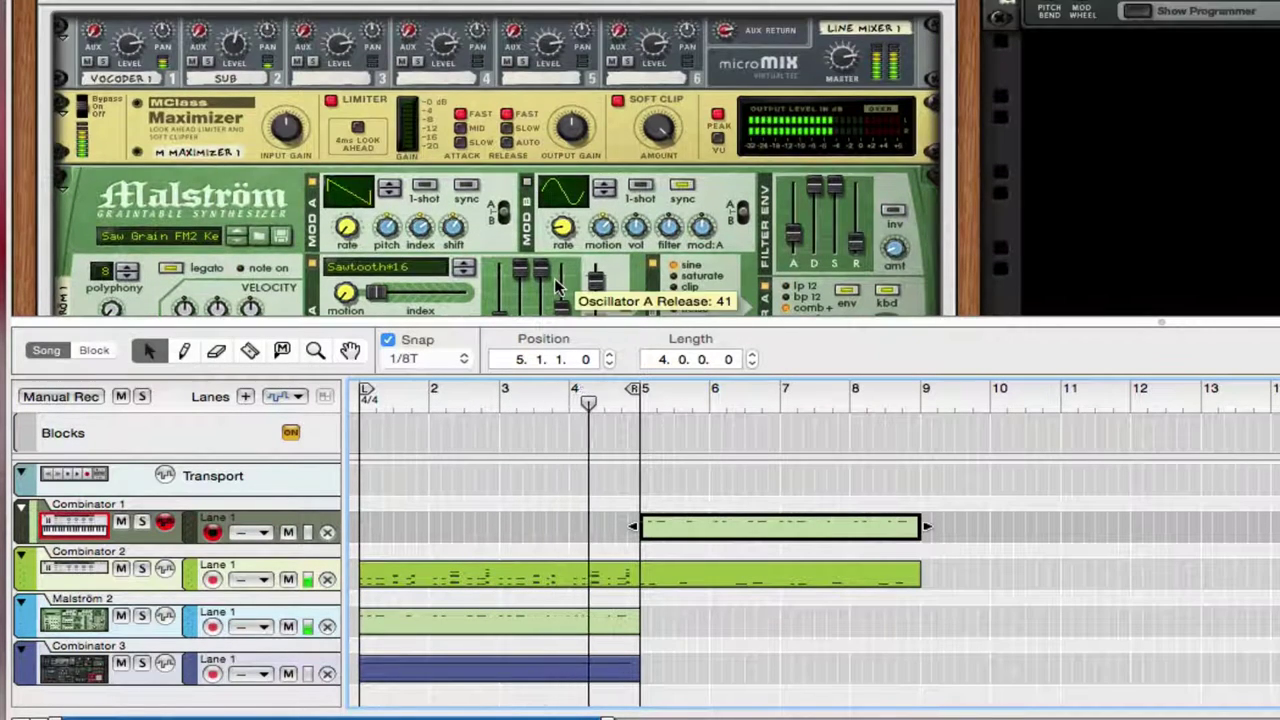
scroll(557, 287, "down", 5)
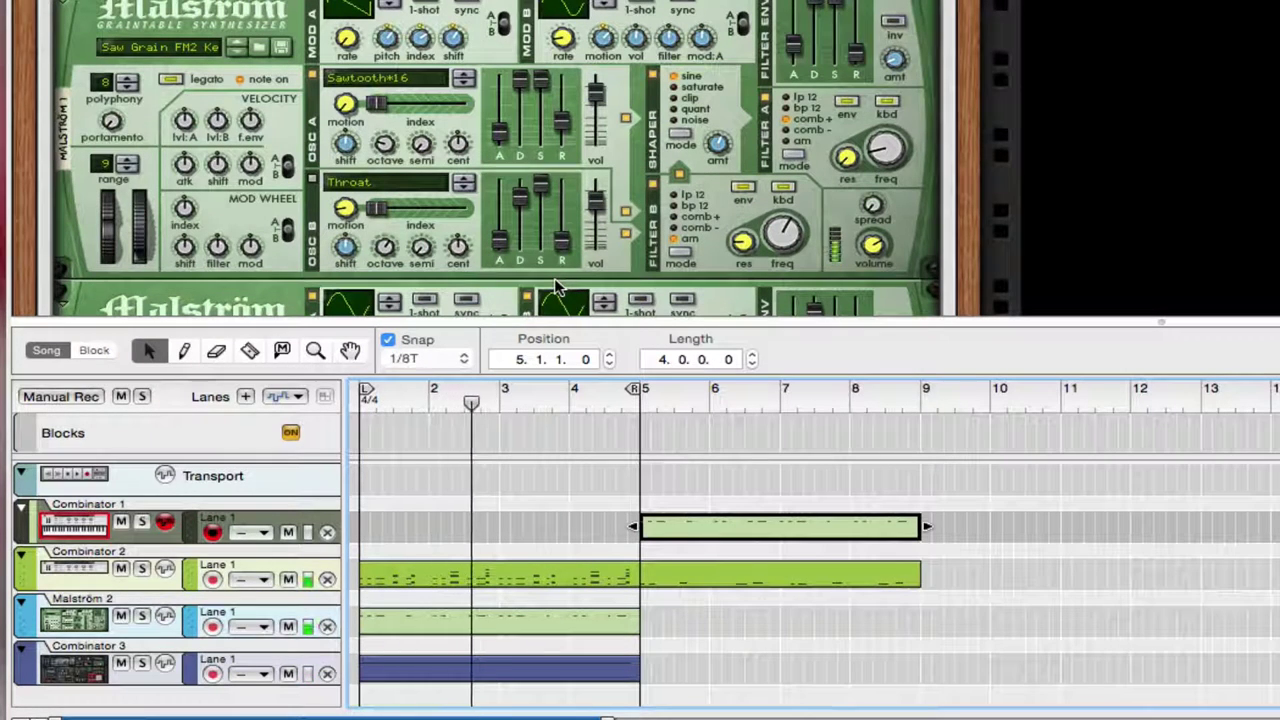
scroll(557, 287, "down", 2)
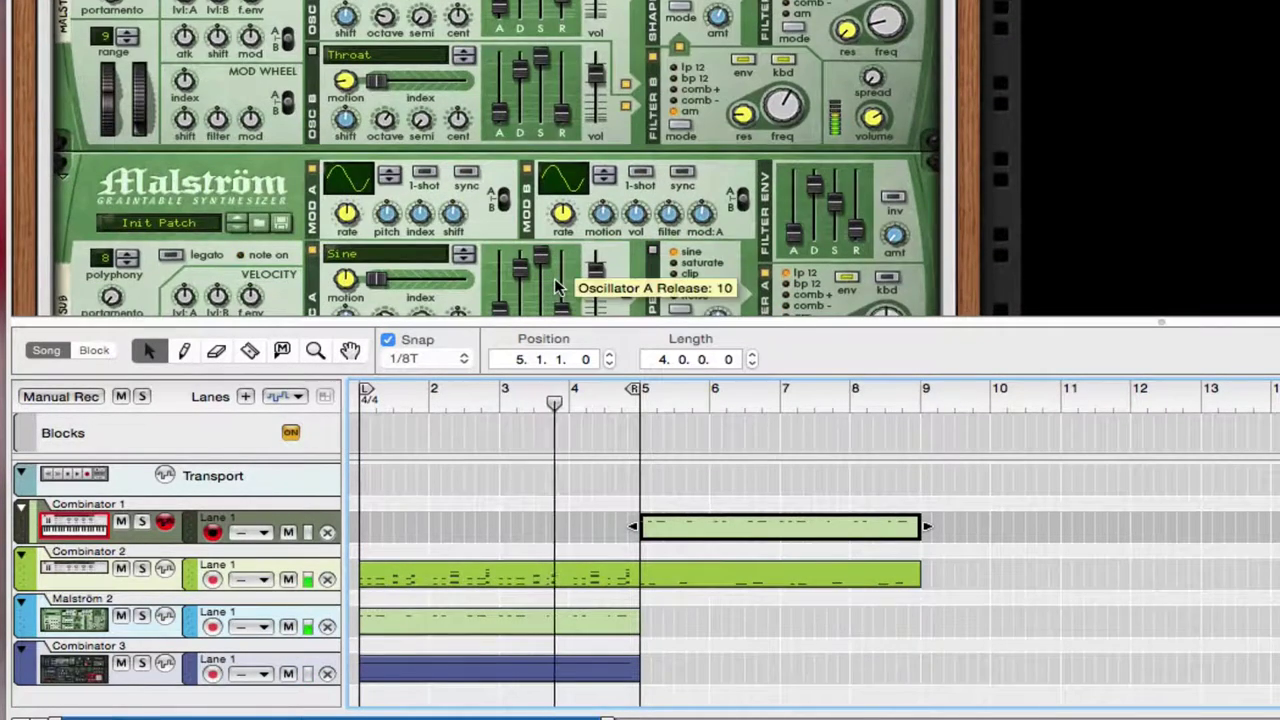
scroll(557, 287, "down", 4)
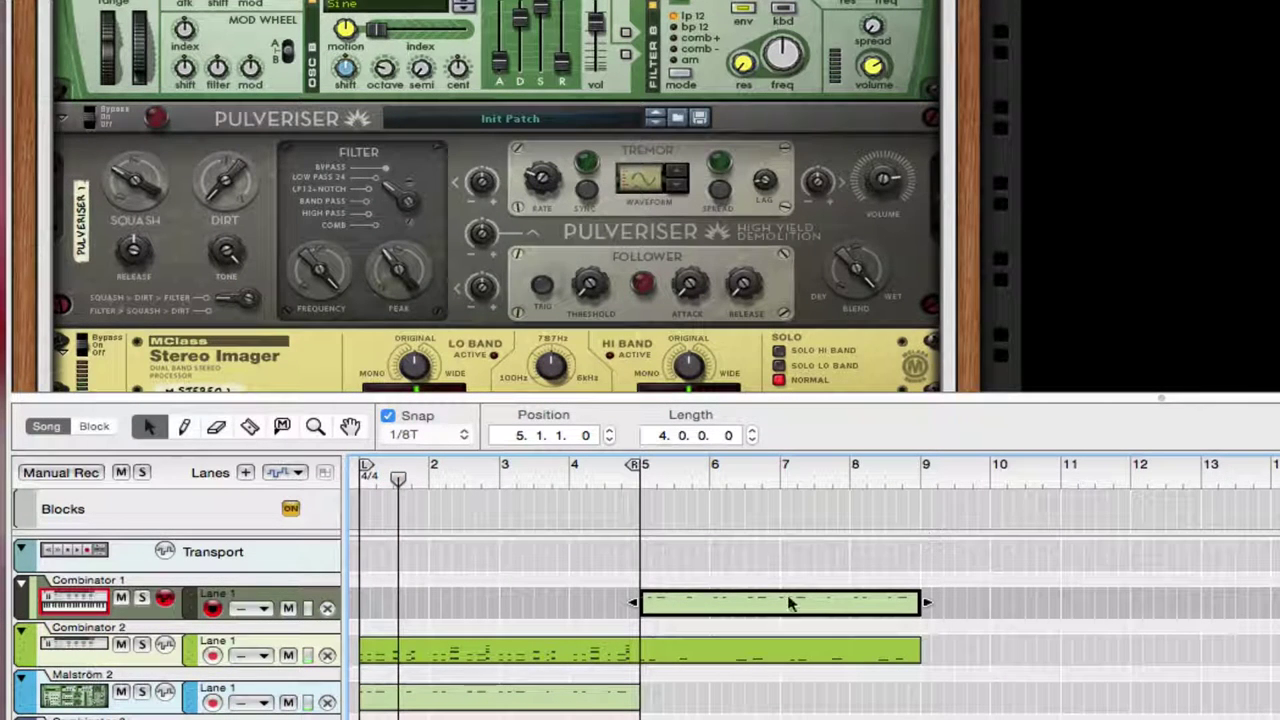
Step: Move the Combinator 1 clip from bar 5 to bar 1, then play it back from the start
left_click_drag(783, 608, 425, 614)
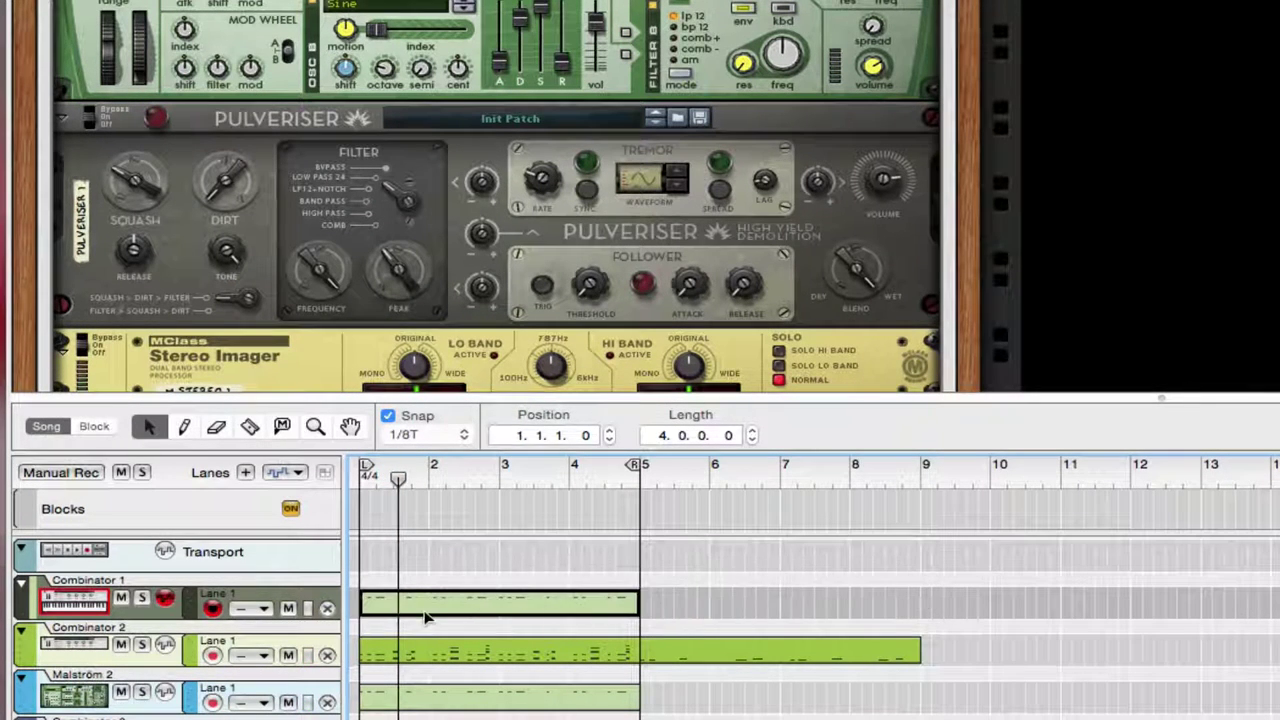
key("space")
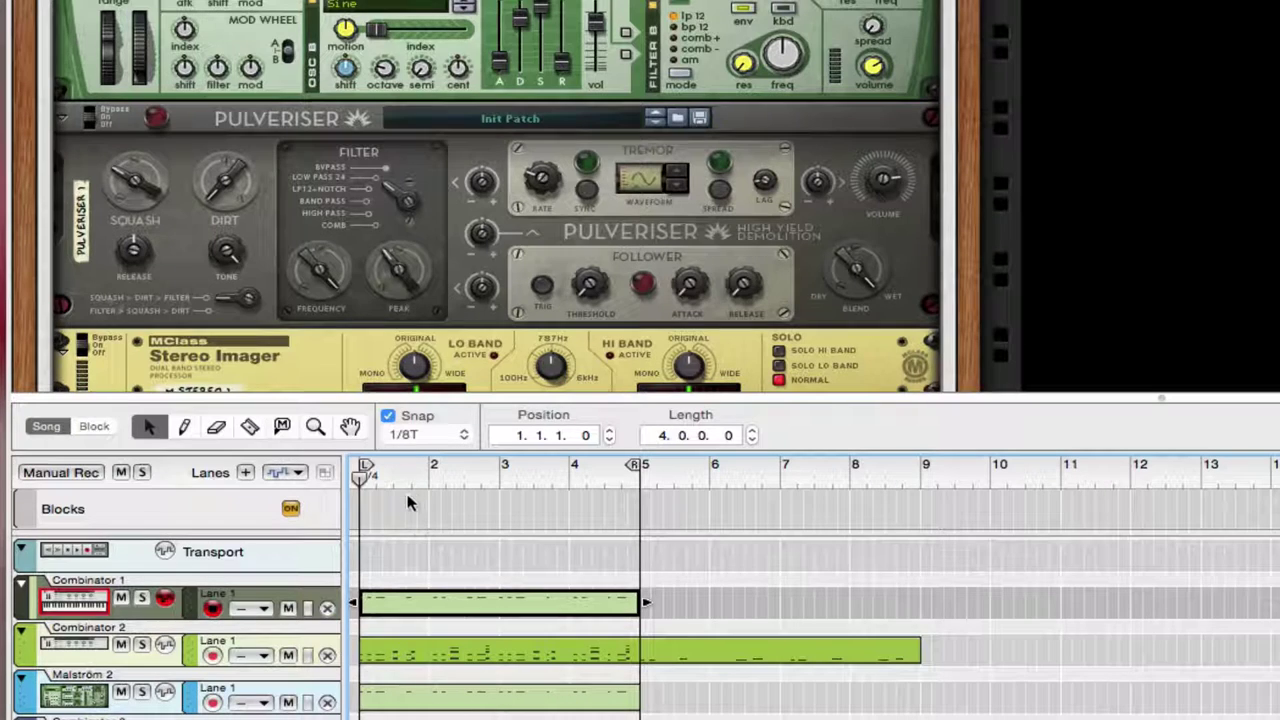
key("space")
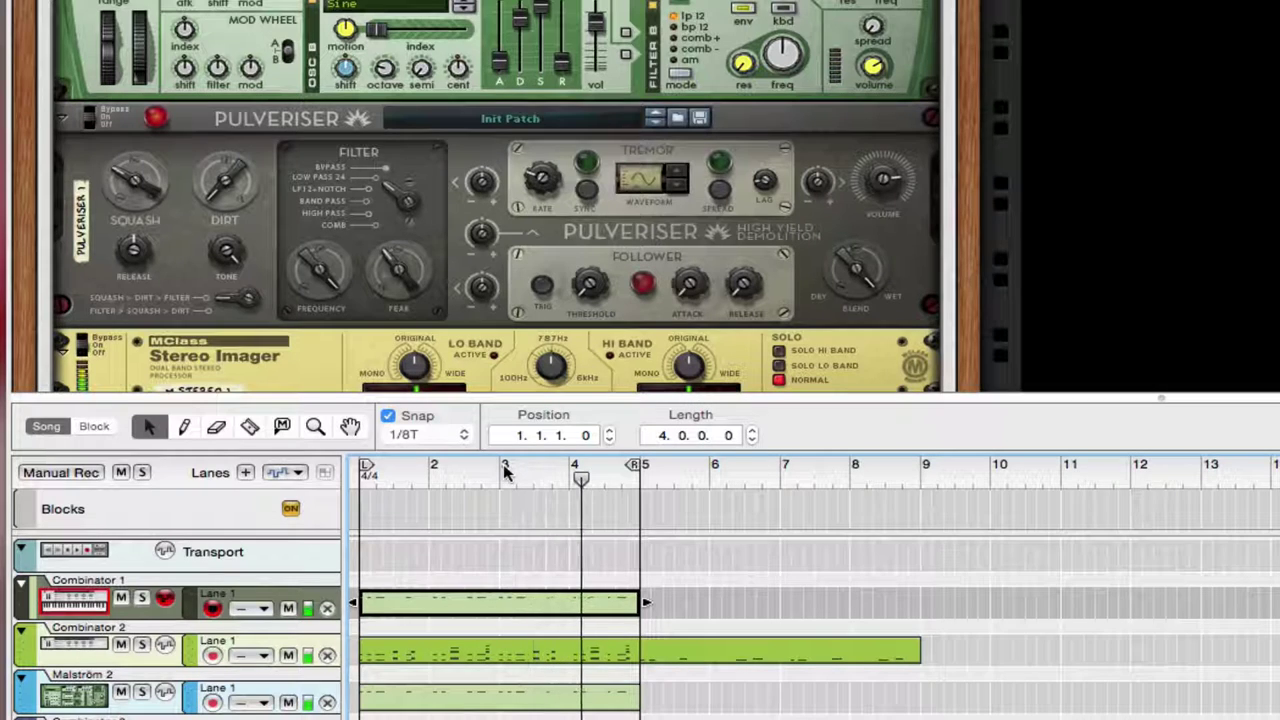
key("space")
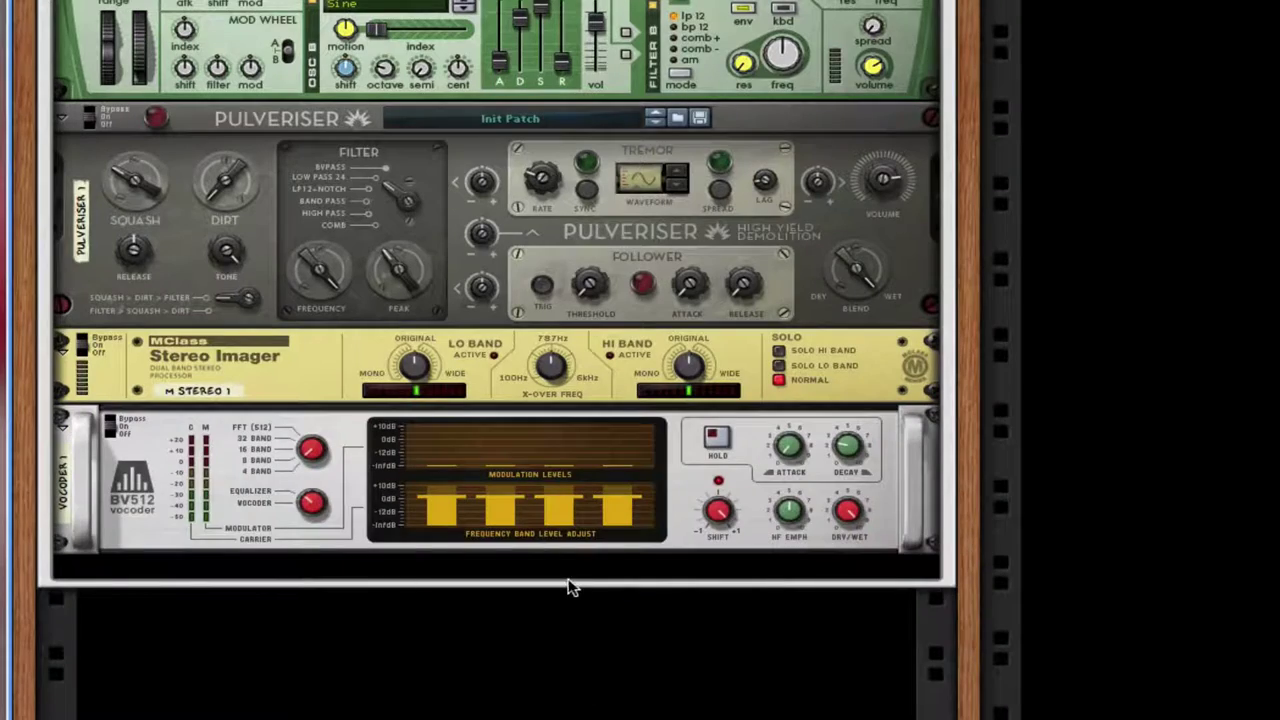
Step: Start playback and scroll the rack to listen to the Malström patches
scroll(568, 587, "up", 10)
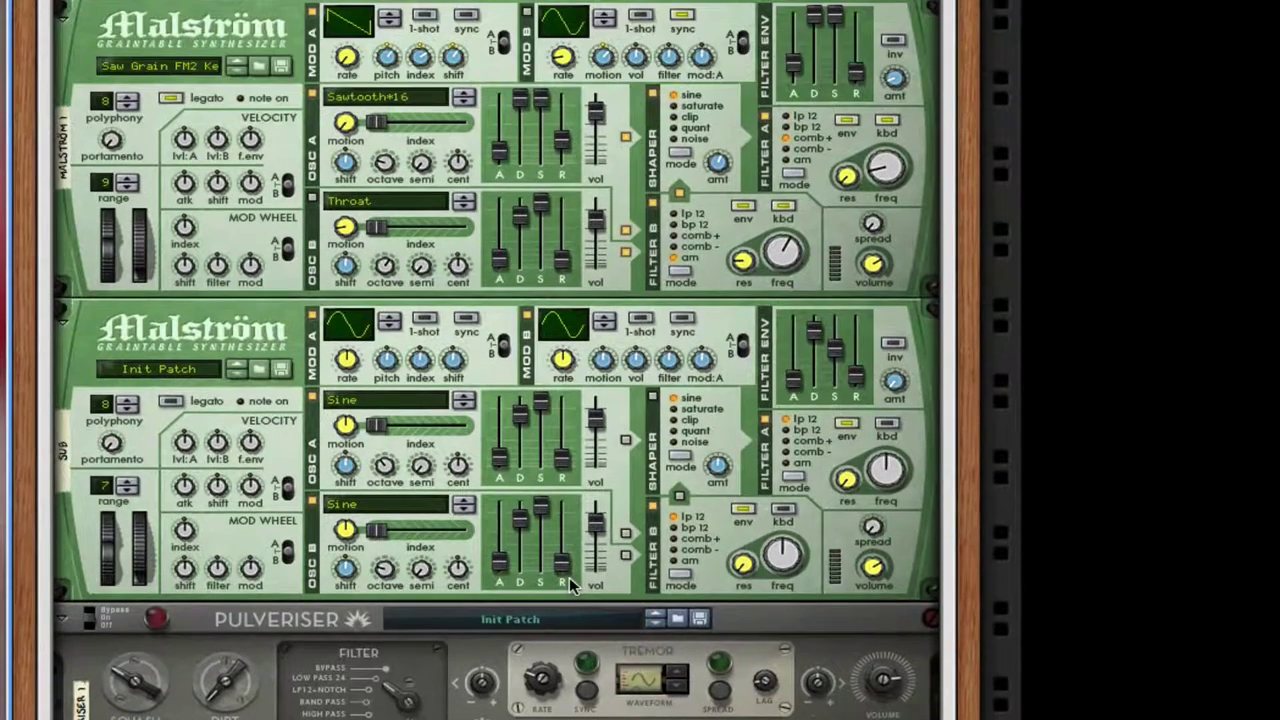
scroll(569, 587, "up", 3)
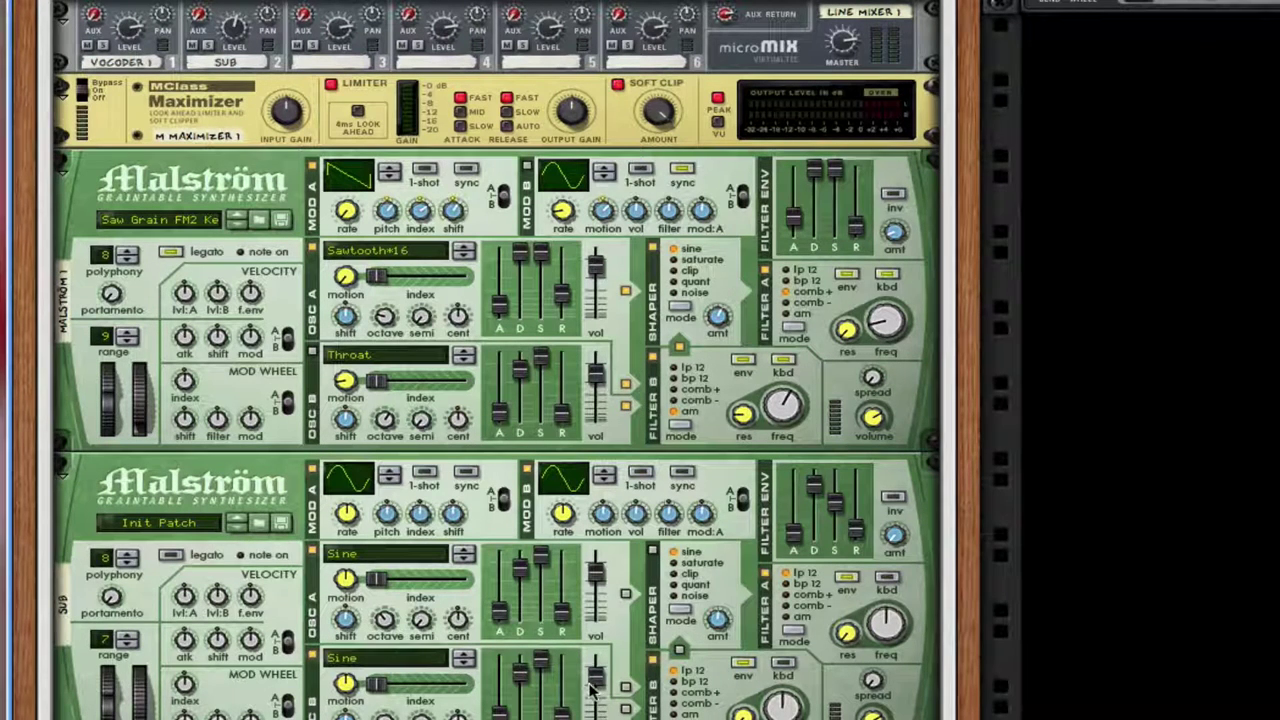
key("space")
scroll(590, 655, "up", 5)
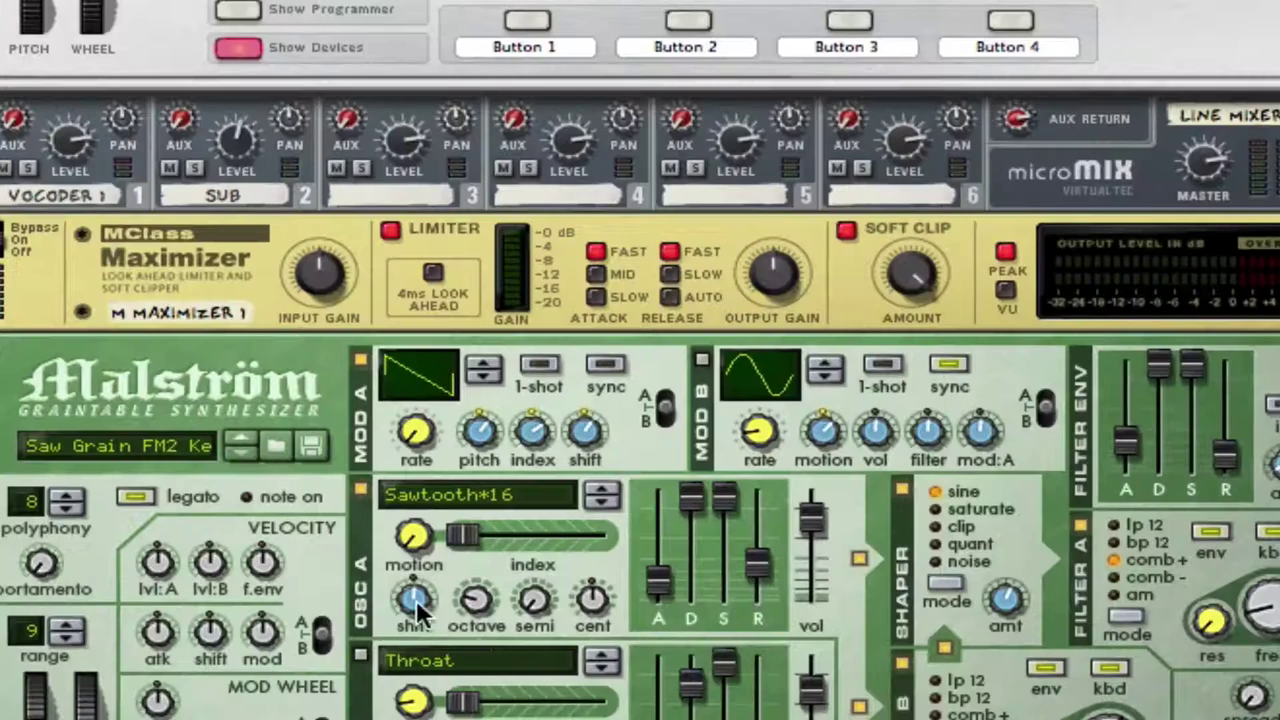
scroll(344, 519, "down", 1)
scroll(333, 426, "down", 3)
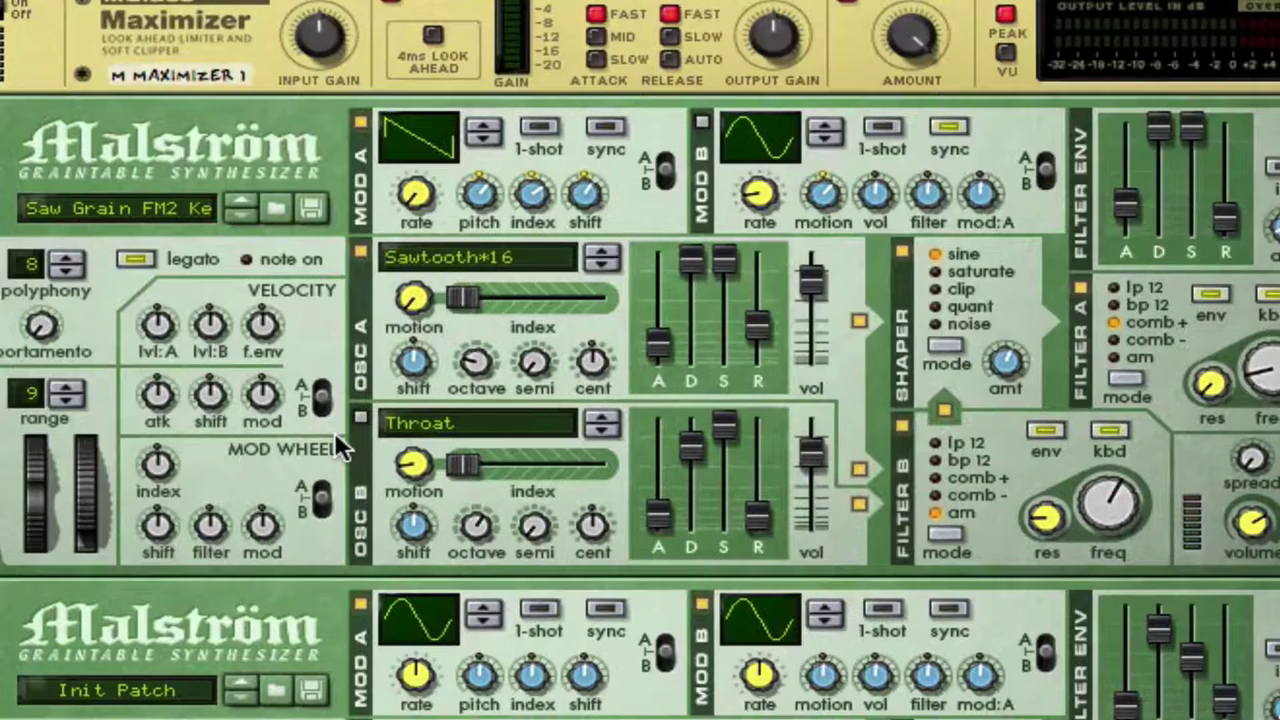
scroll(420, 294, "down", 1)
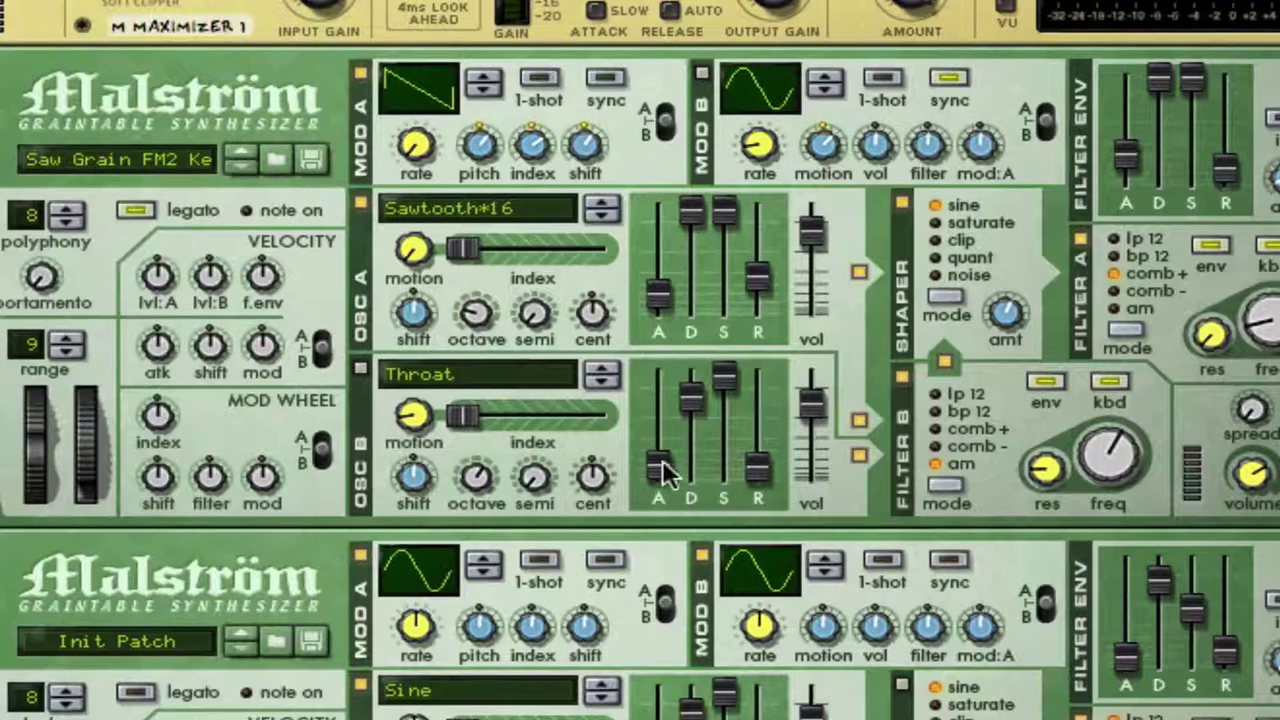
Step: Scroll down to the empty rack area and paste in a new empty Combinator 4
scroll(660, 462, "down", 5)
scroll(618, 479, "down", 3)
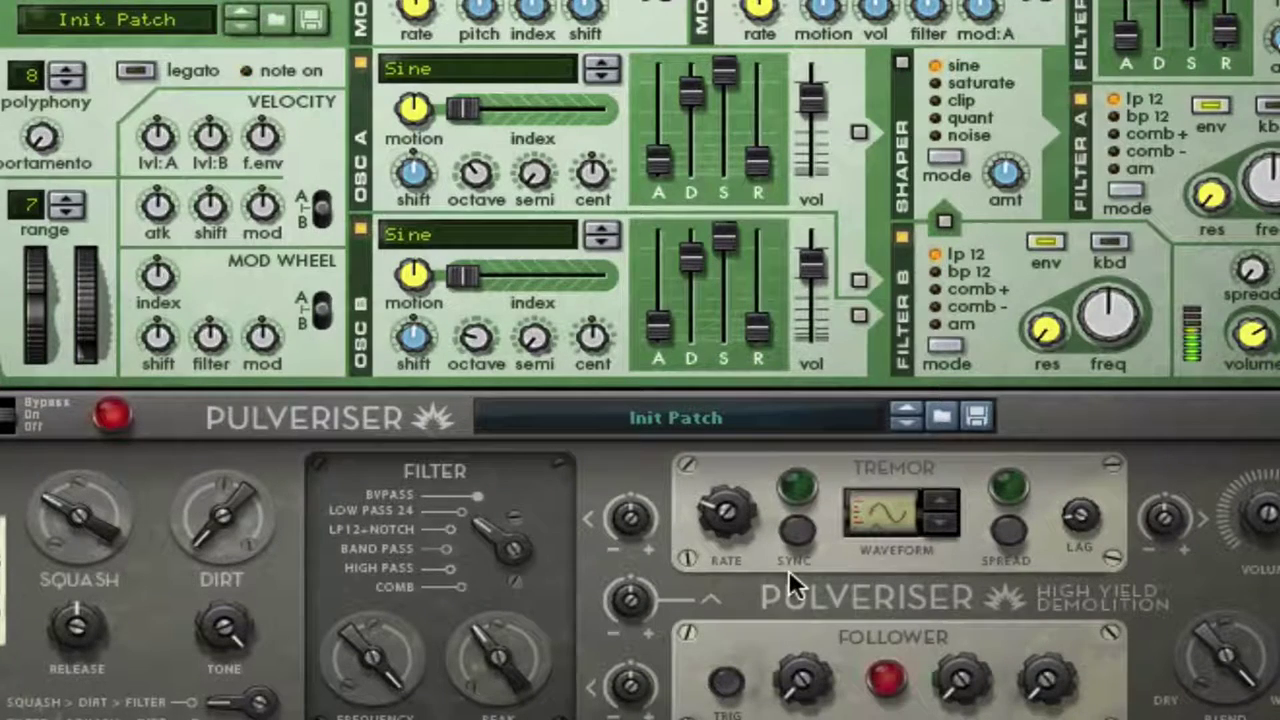
scroll(788, 569, "up", 15)
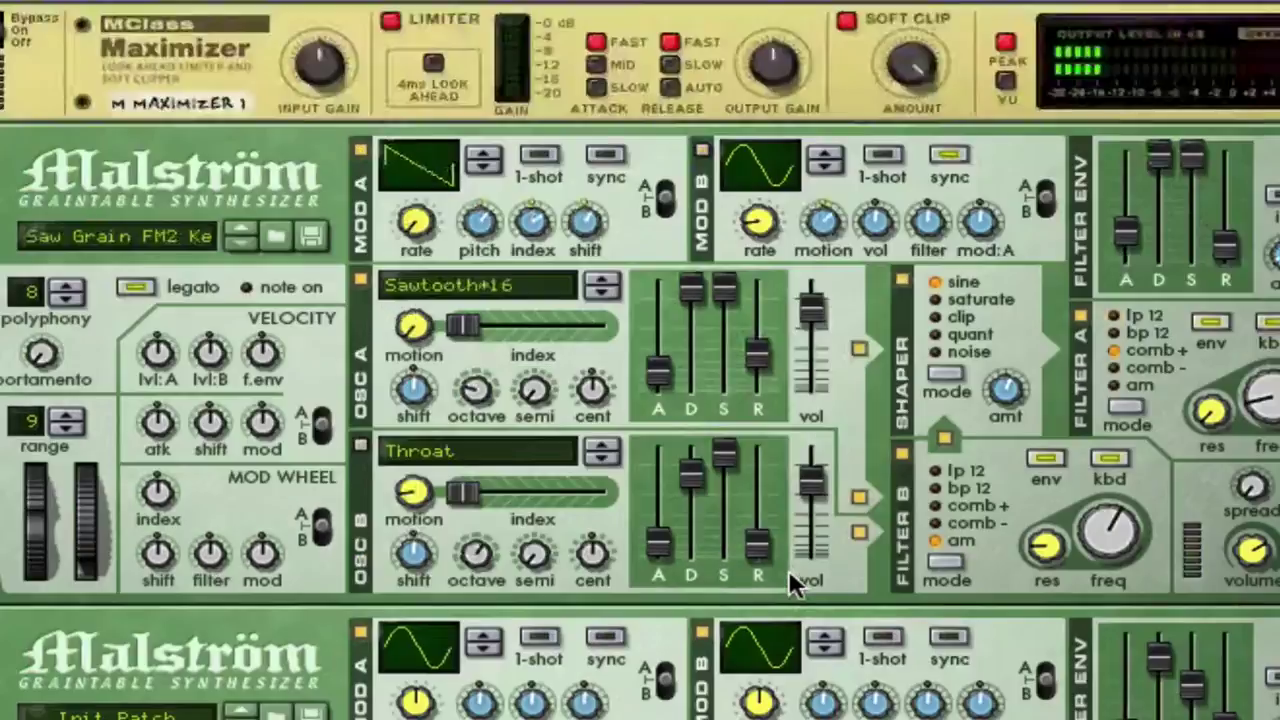
scroll(788, 585, "down", 1)
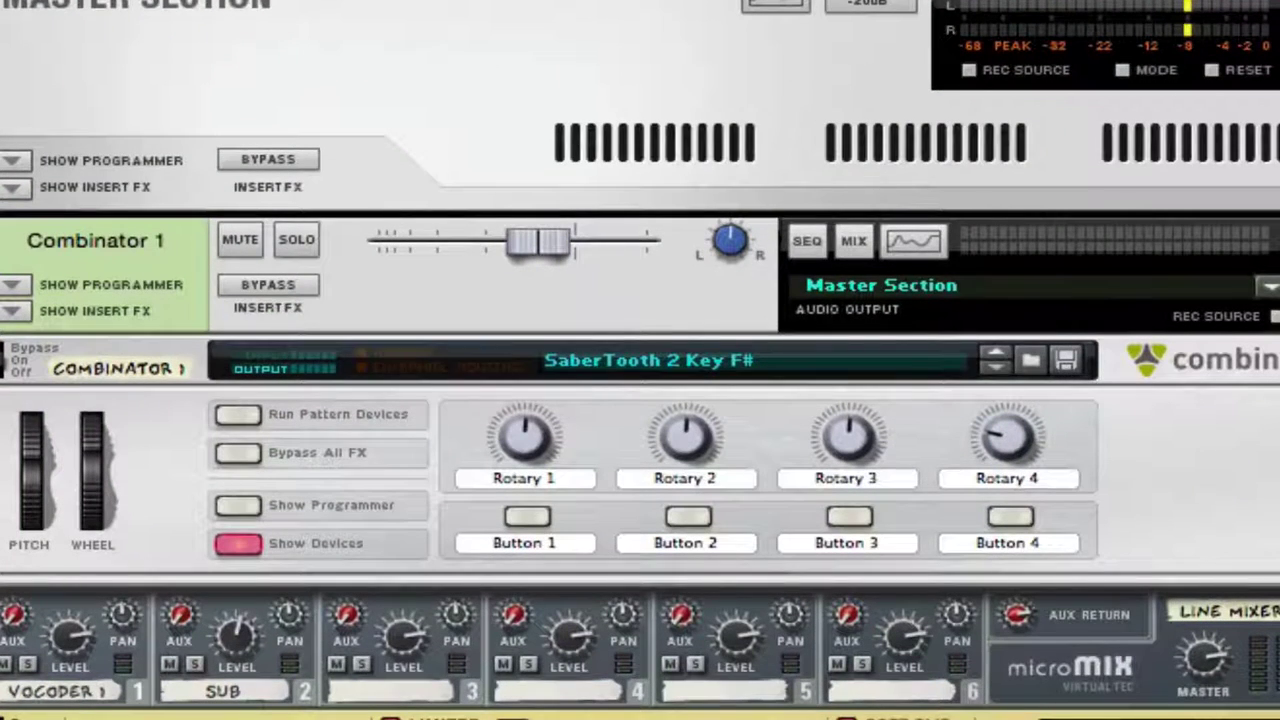
scroll(640, 400, "down", 10)
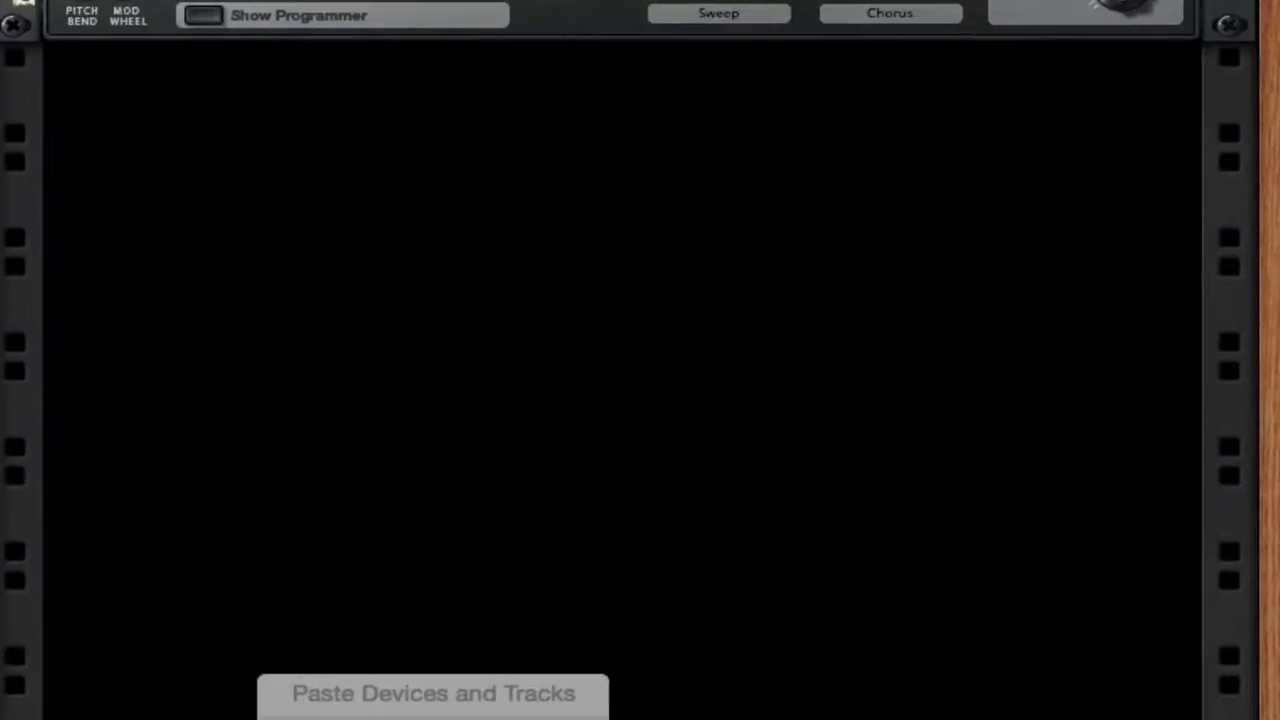
key("ctrl+v")
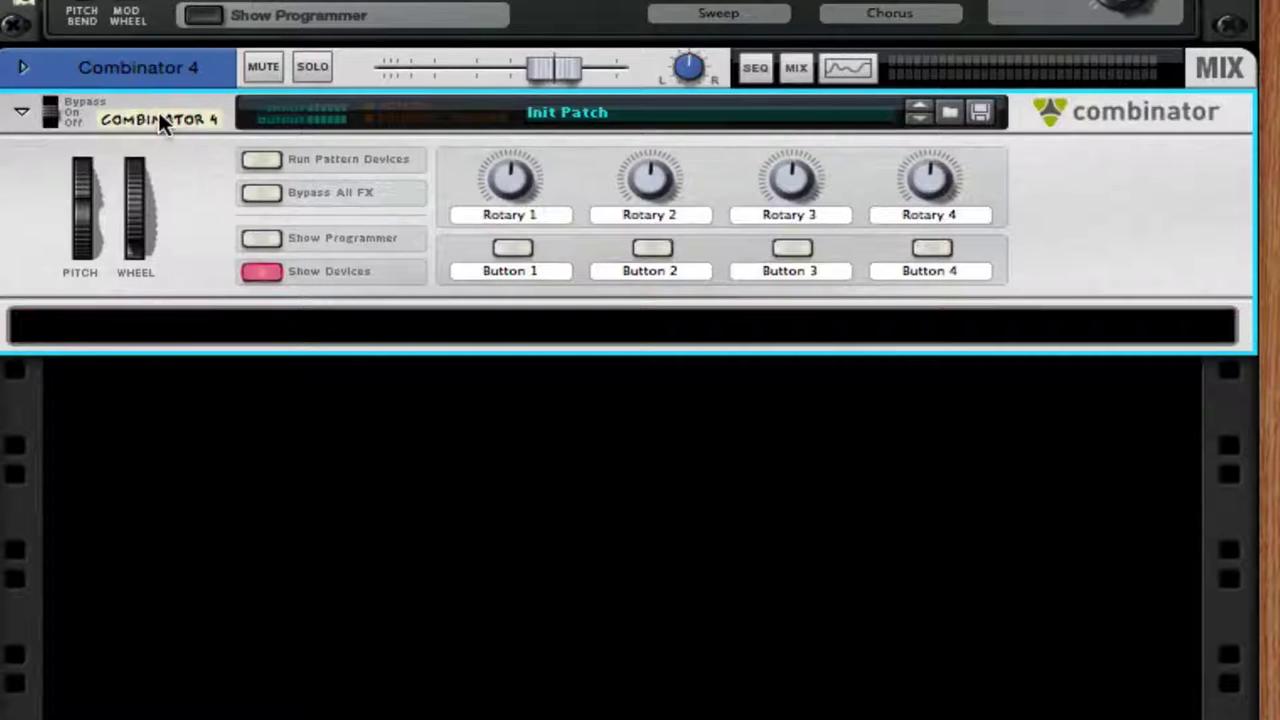
Step: Rename the empty Combinator 4 to 'Sabertooth'
double_click(158, 112)
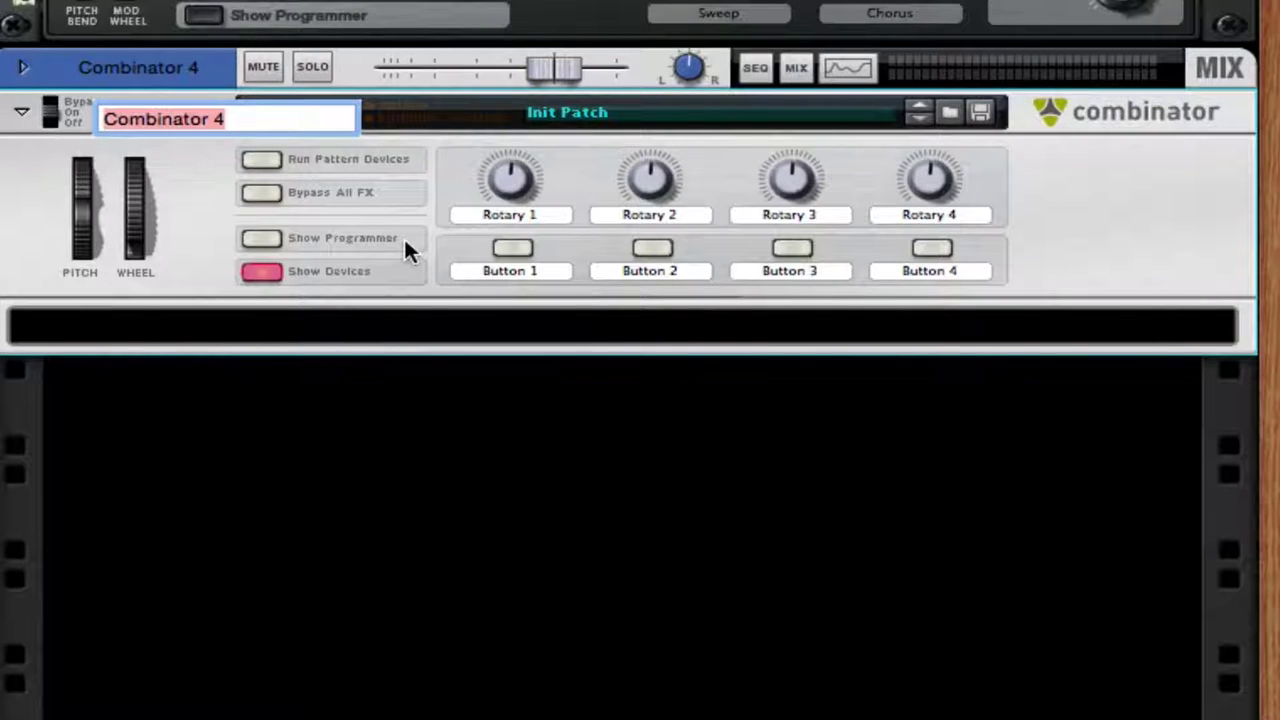
type("S")
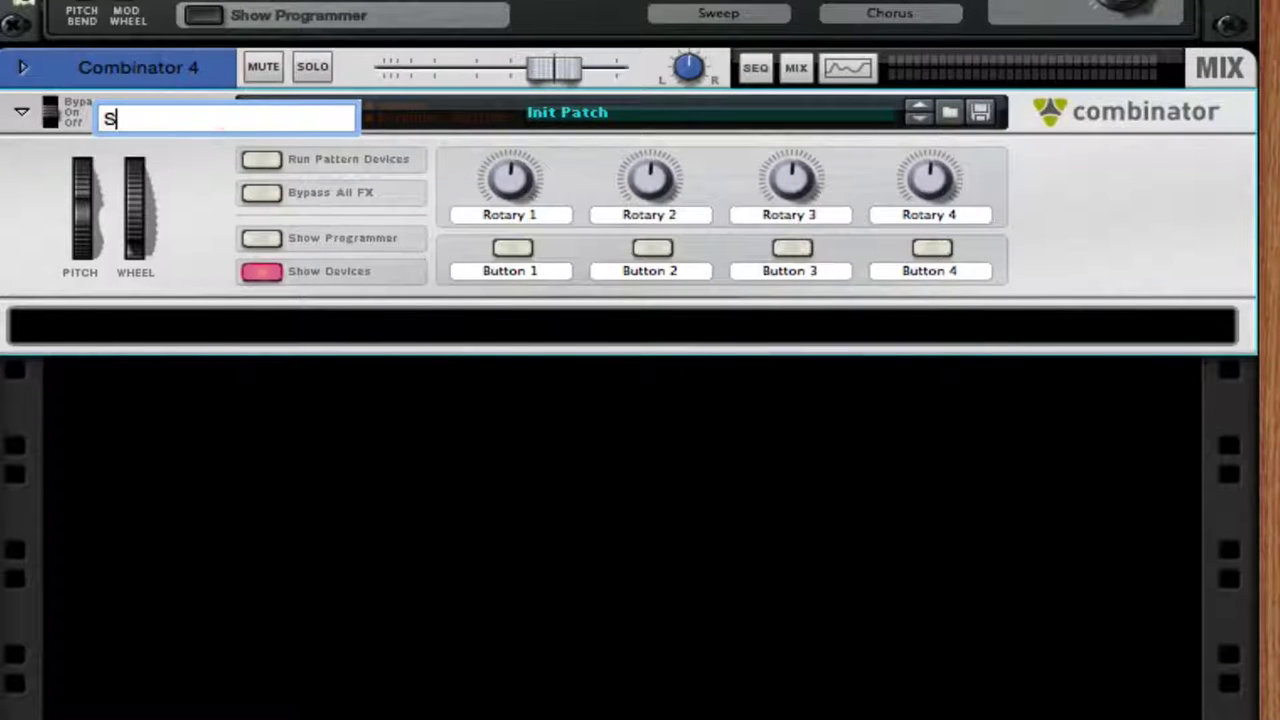
type("abertooth")
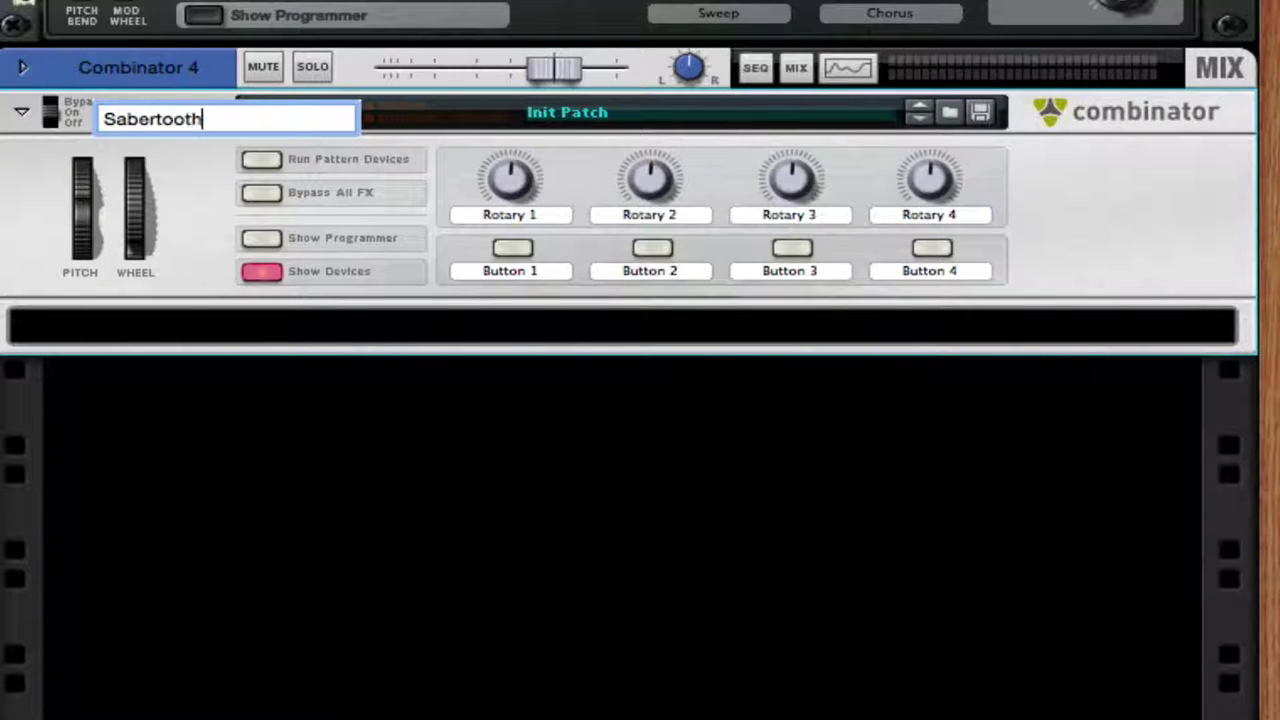
key("Return")
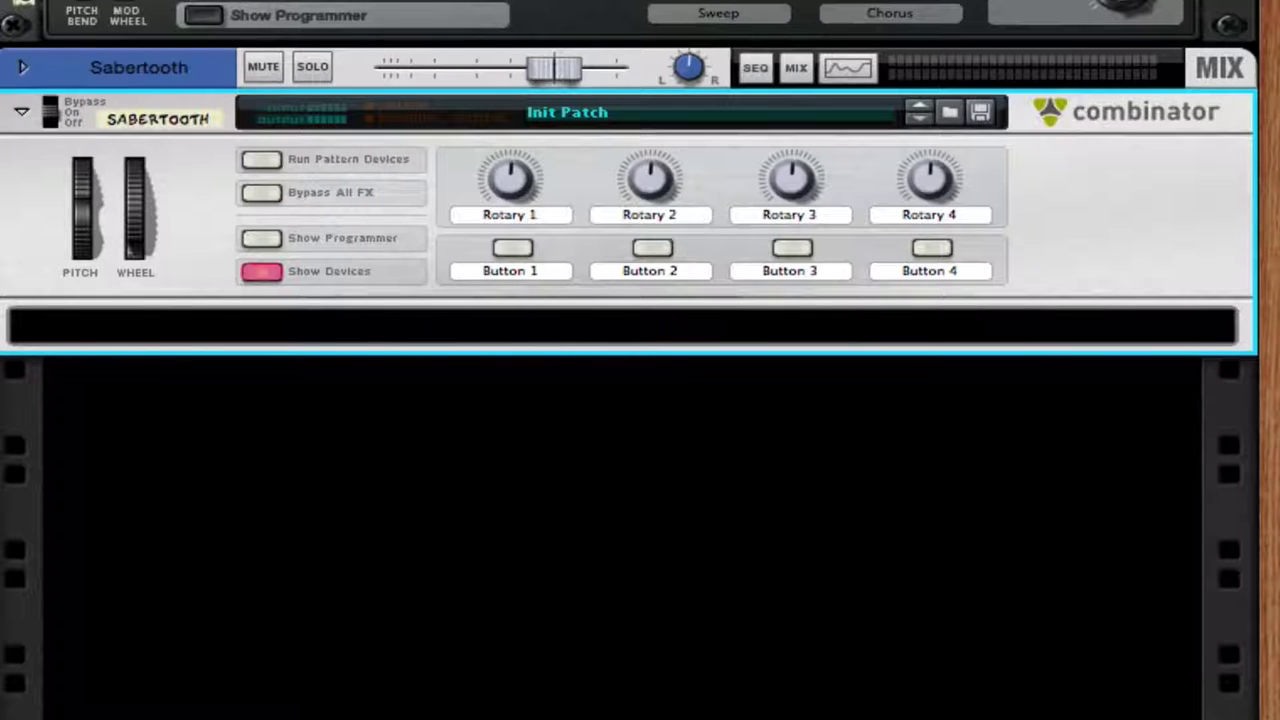
right_click(346, 322)
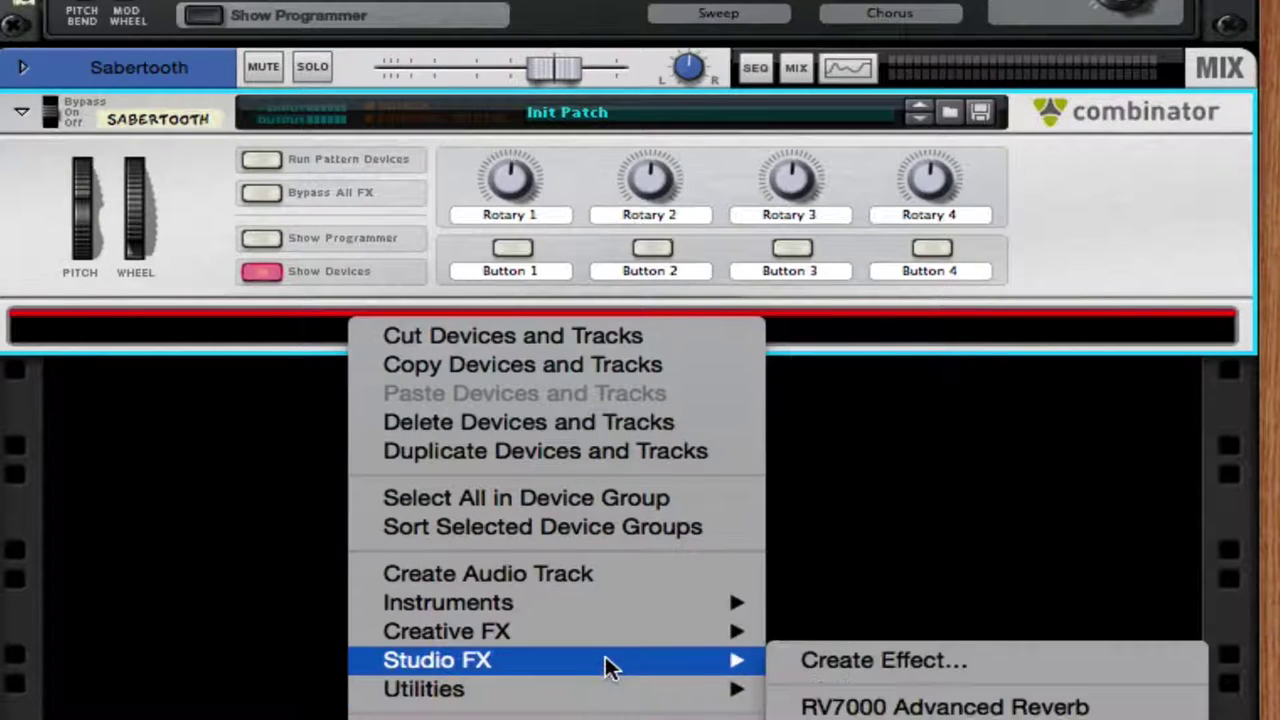
Step: Add a Line Mixer 2 micromix mixer and a Malström Graintable Synthesizer inside the Sabertooth Combinator
mouse_move(632, 688)
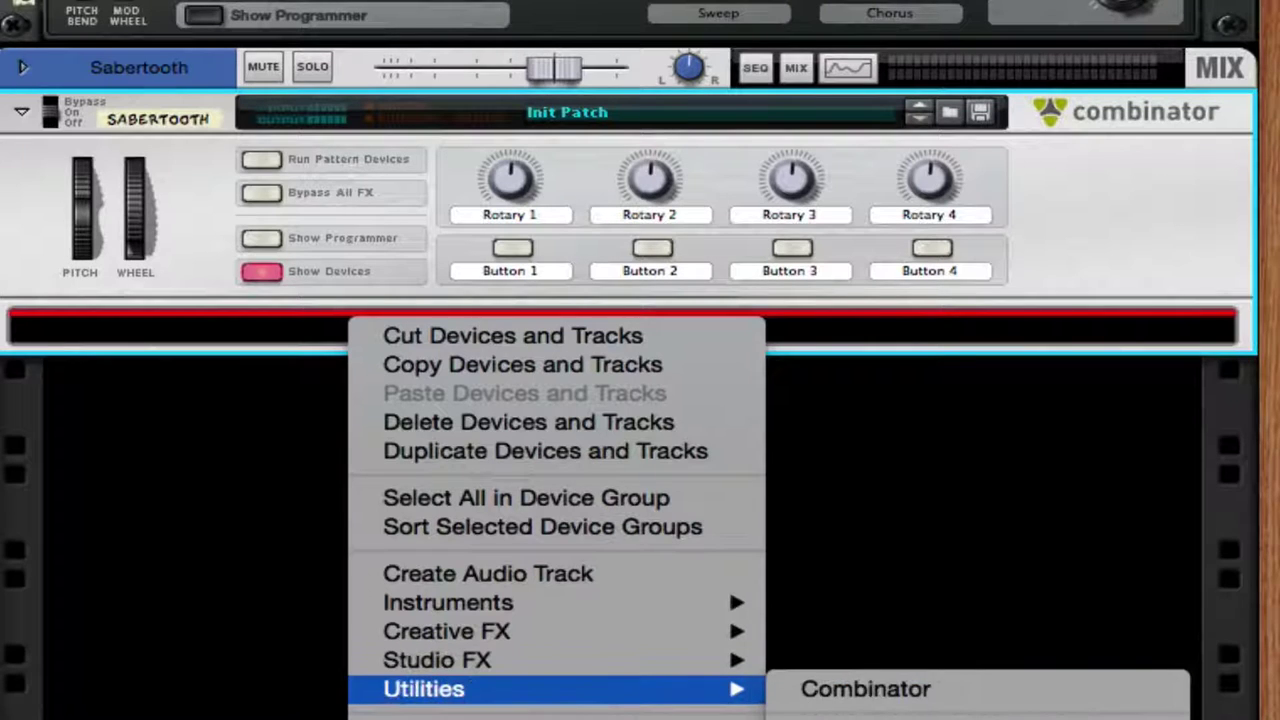
left_click(866, 716)
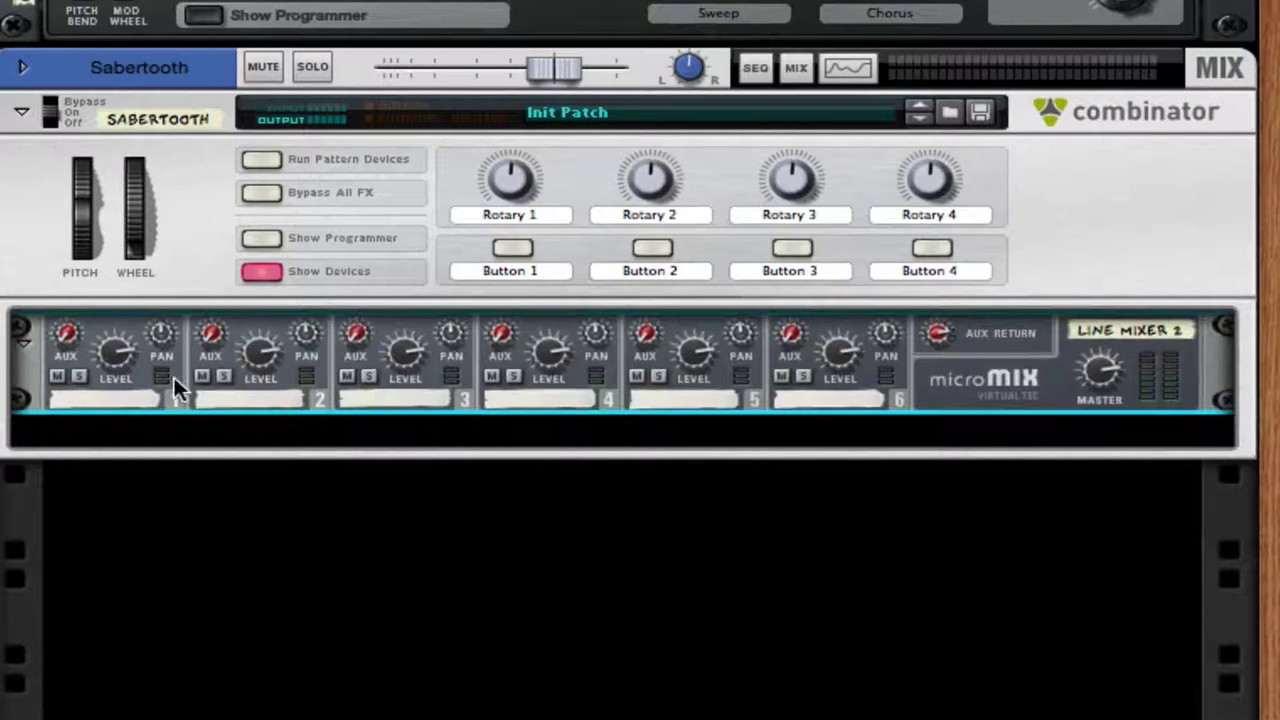
right_click(388, 390)
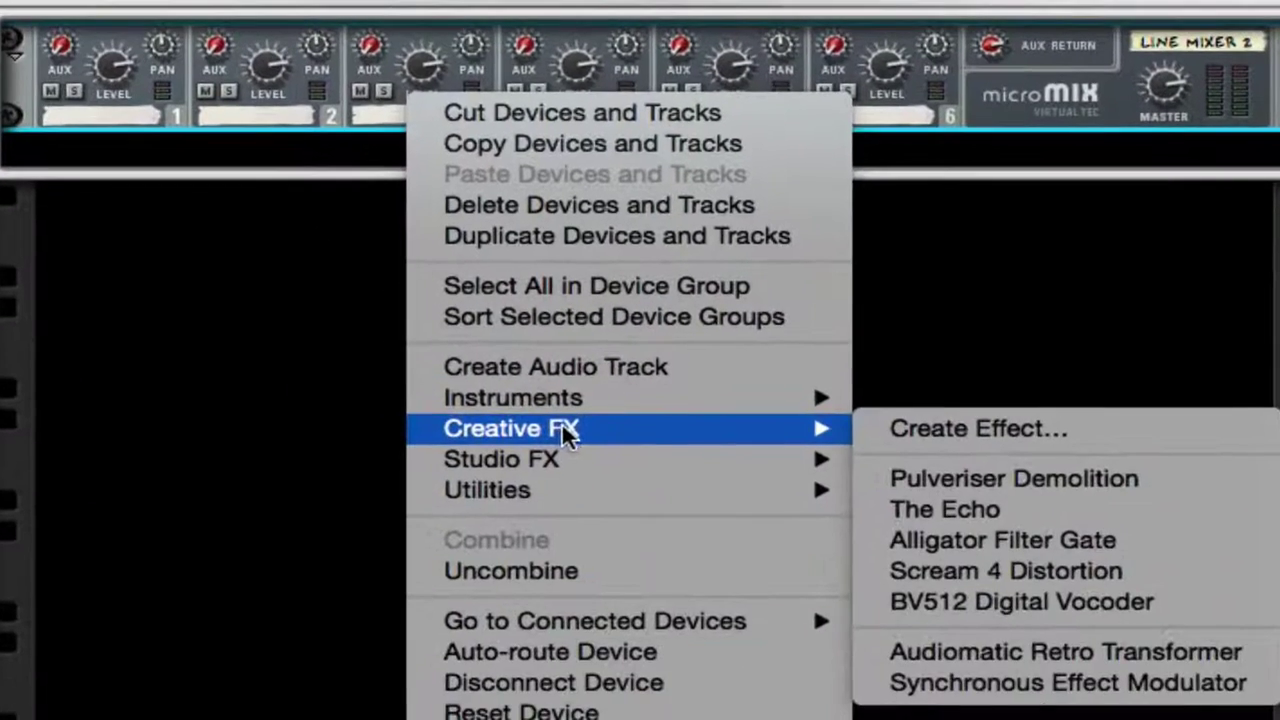
mouse_move(598, 658)
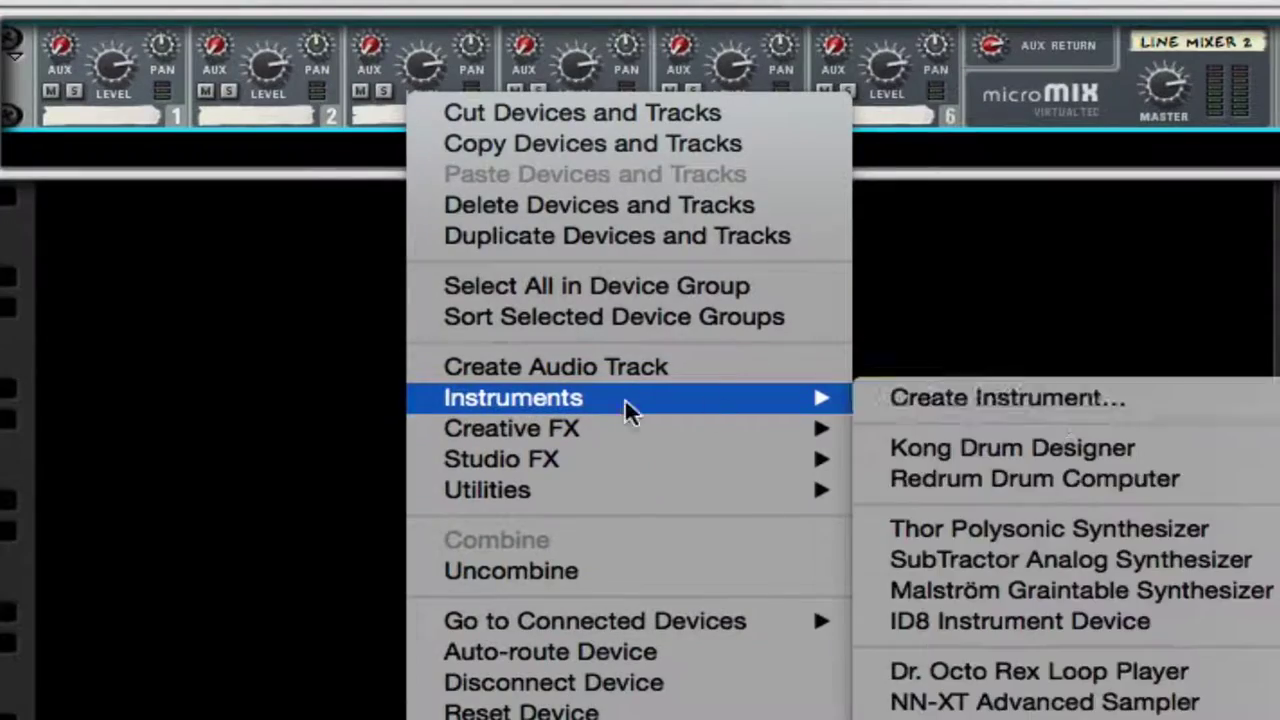
left_click(1095, 592)
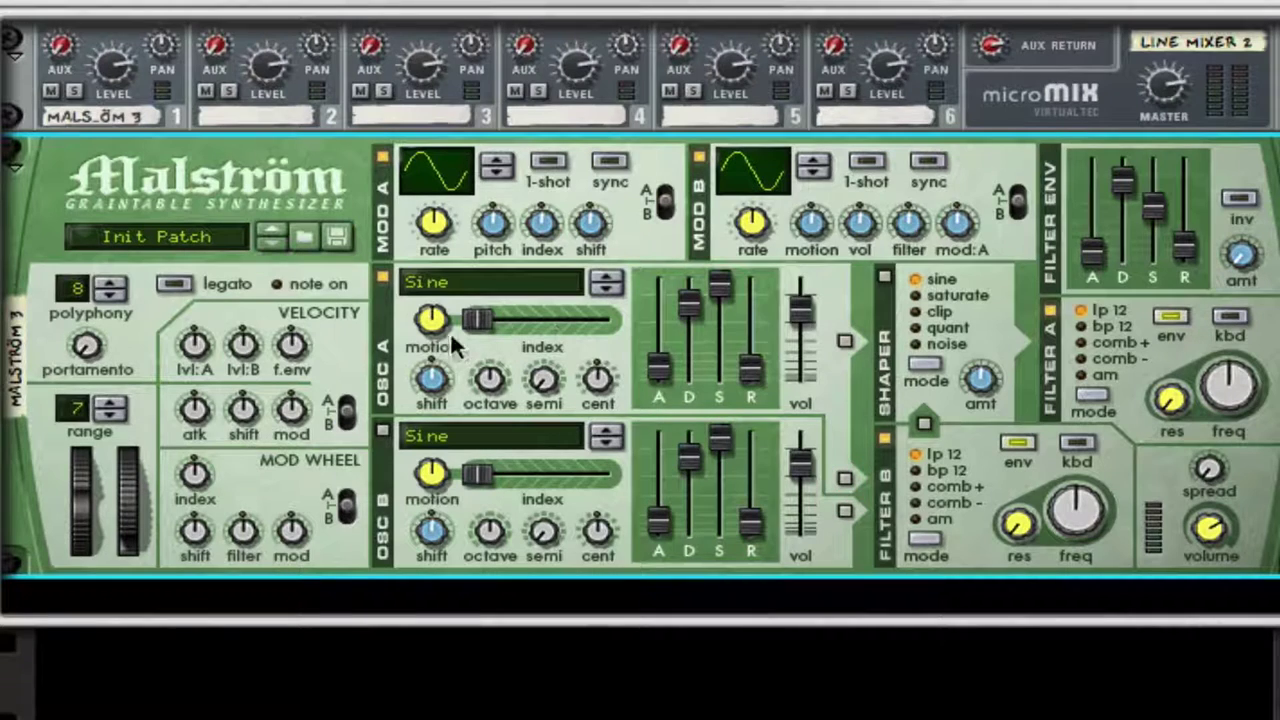
Step: Set Malström Osc A to Sawtooth*16 with octave 2 and index raised to about 45
left_click(617, 278)
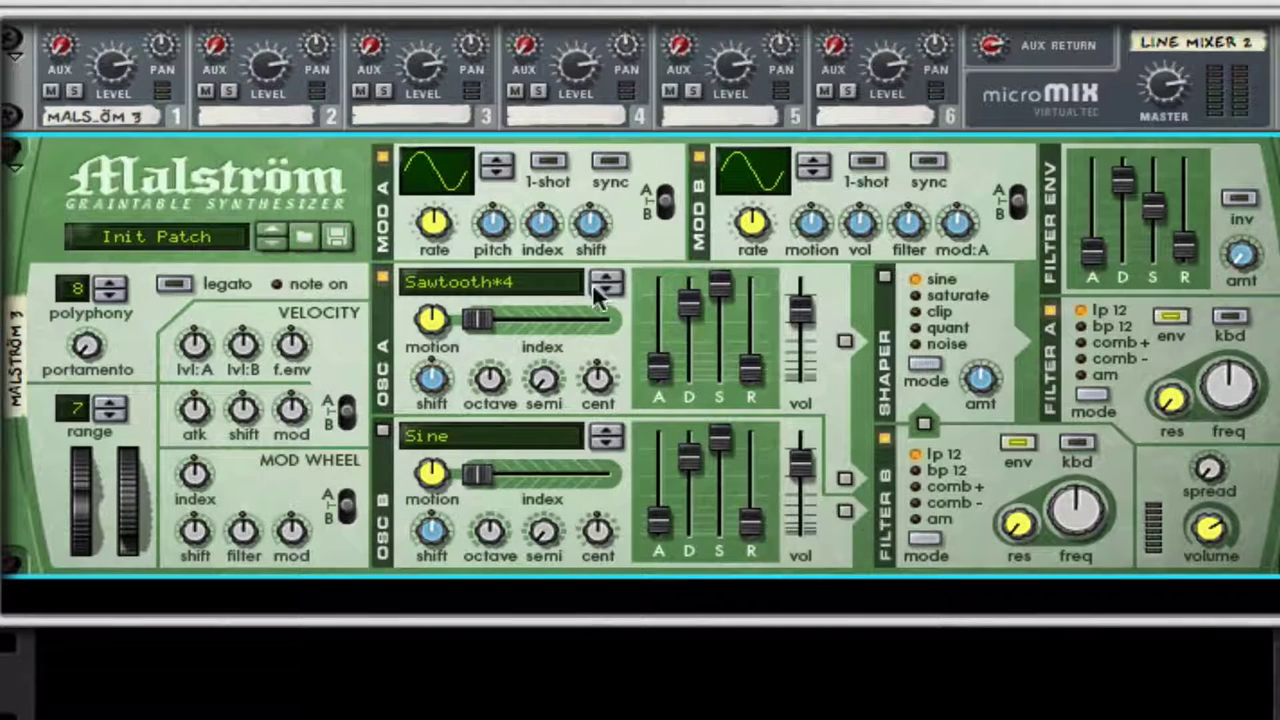
scroll(500, 285, "down", 2)
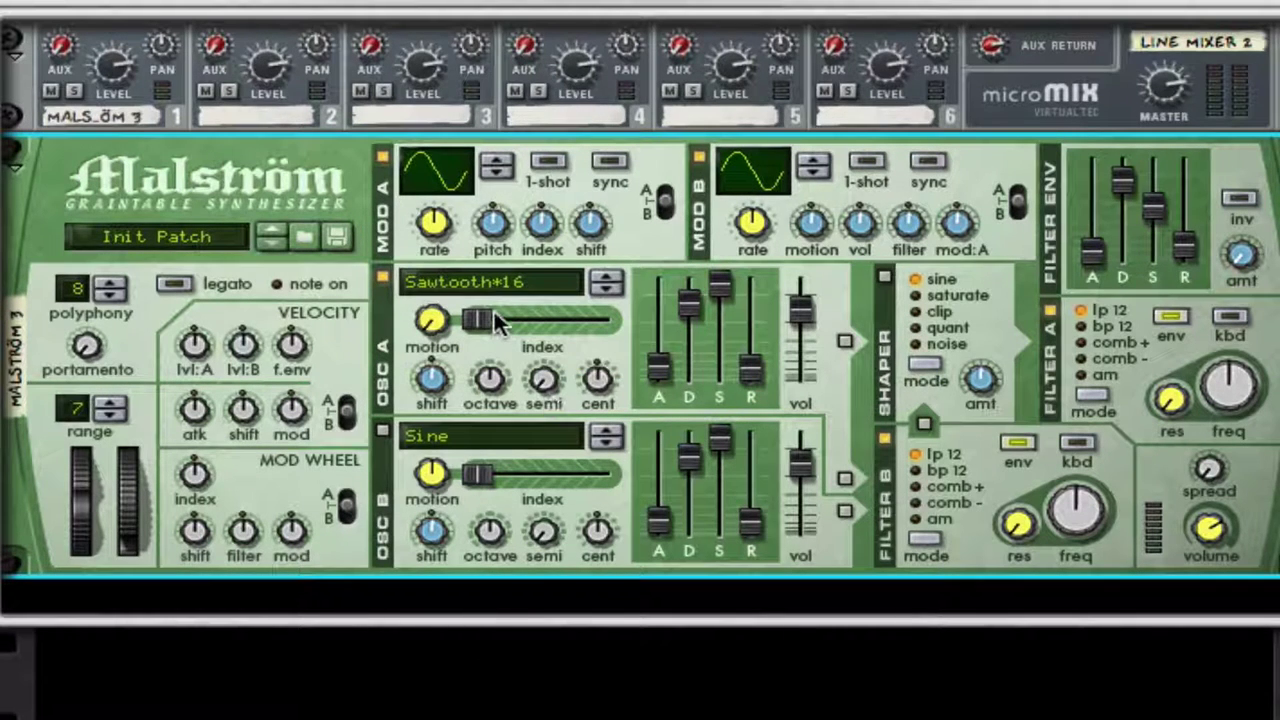
scroll(490, 425, "down", 2)
left_click_drag(493, 321, 531, 326)
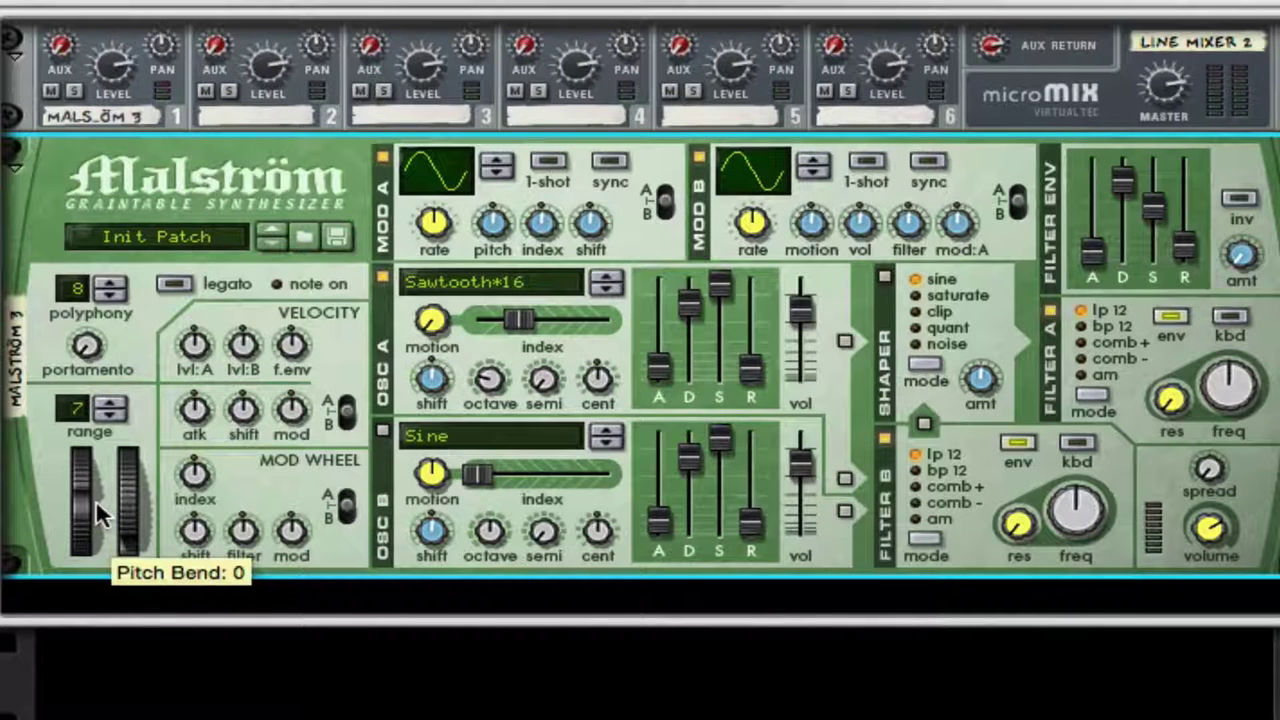
Step: Set the Malström pitch bend range to 9, testing the bend wheel before and after
left_click_drag(73, 504, 150, 305)
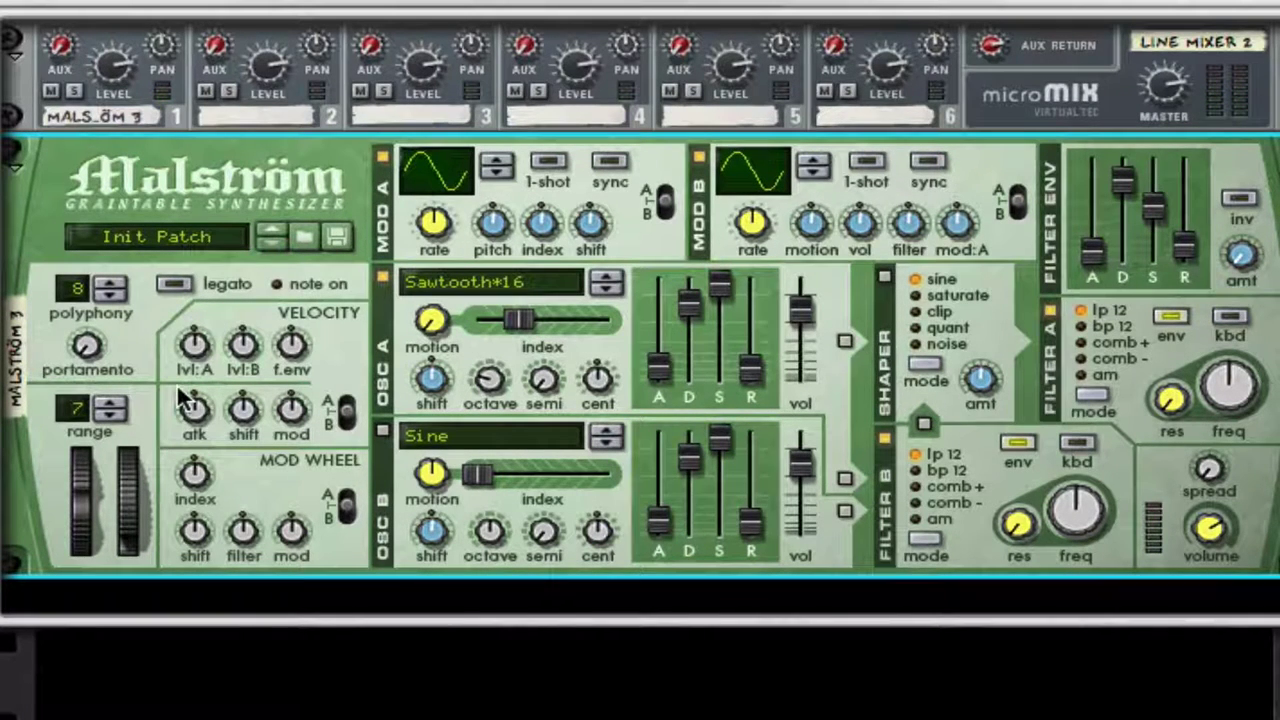
left_click(110, 401)
left_click(111, 402)
left_click(111, 402)
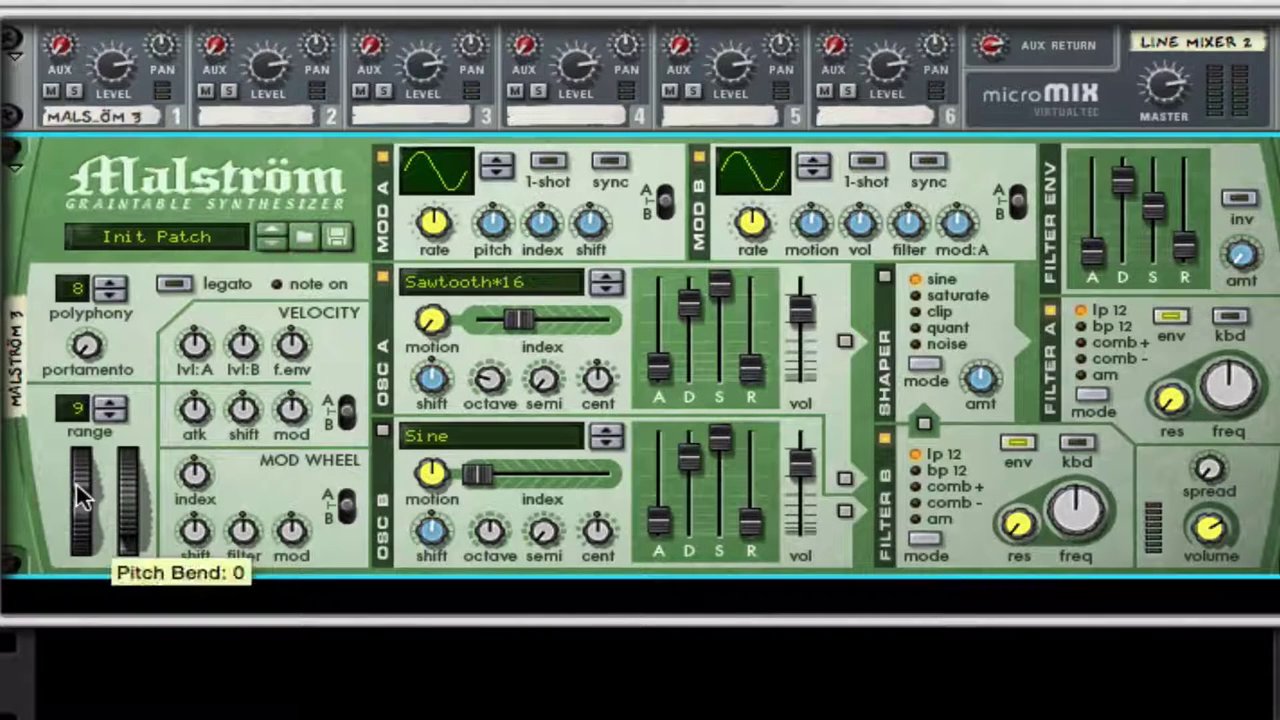
left_click_drag(76, 484, 168, 113)
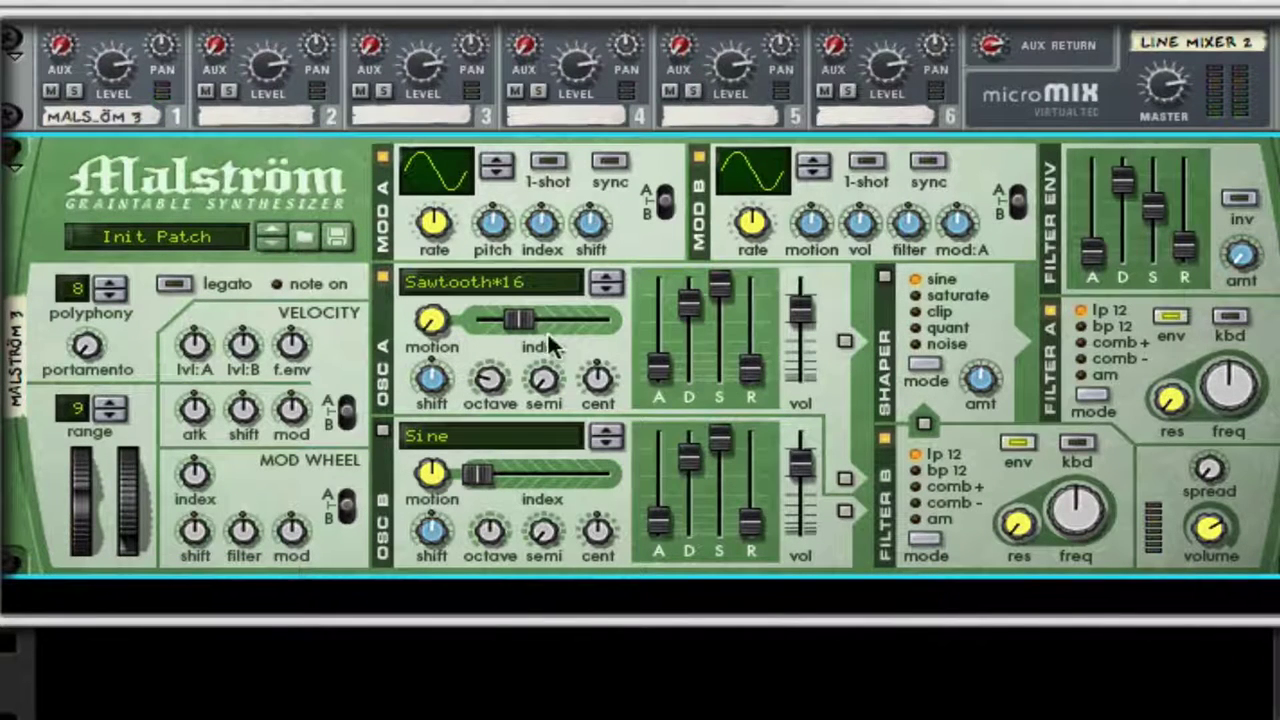
Step: Reset Osc A's index to 0, set attack 16, adjust decay and release, and route Osc A to the Shaper
left_click_drag(512, 318, 435, 318)
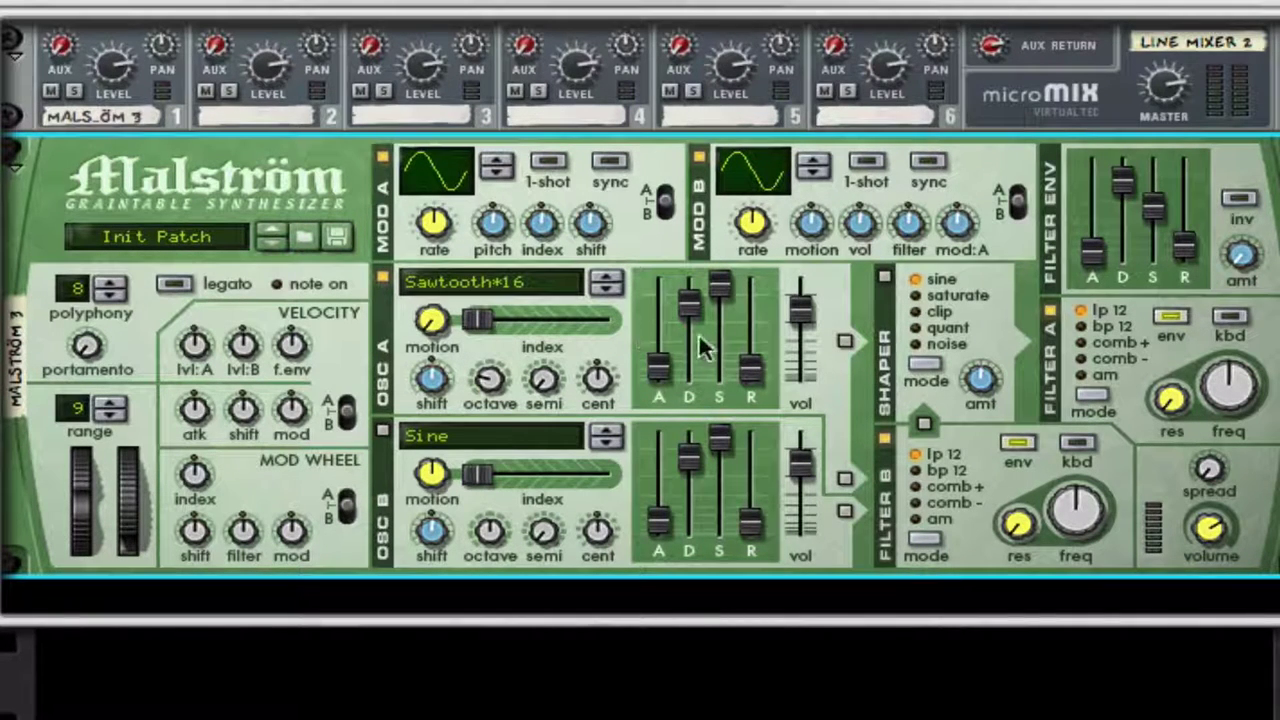
left_click_drag(680, 329, 686, 314)
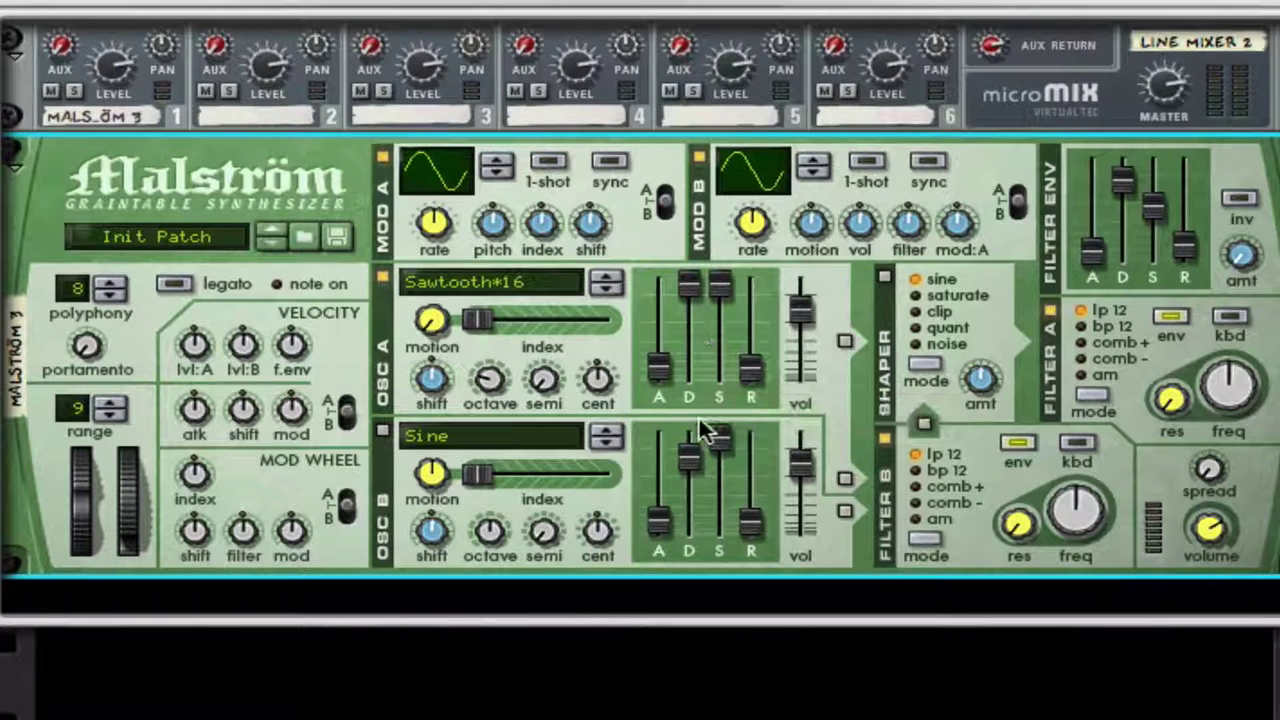
left_click_drag(662, 372, 655, 404)
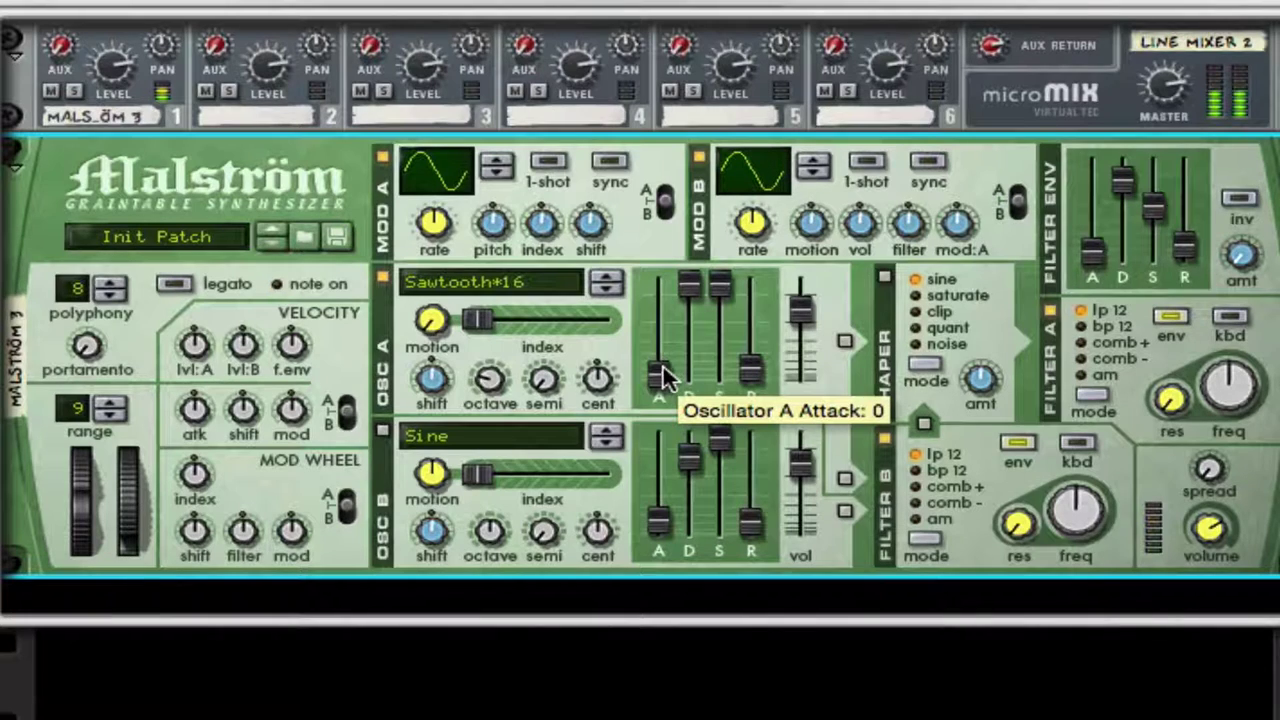
mouse_move(662, 380)
left_mouse_down()
mouse_move(662, 368)
mouse_move(665, 378)
left_mouse_up()
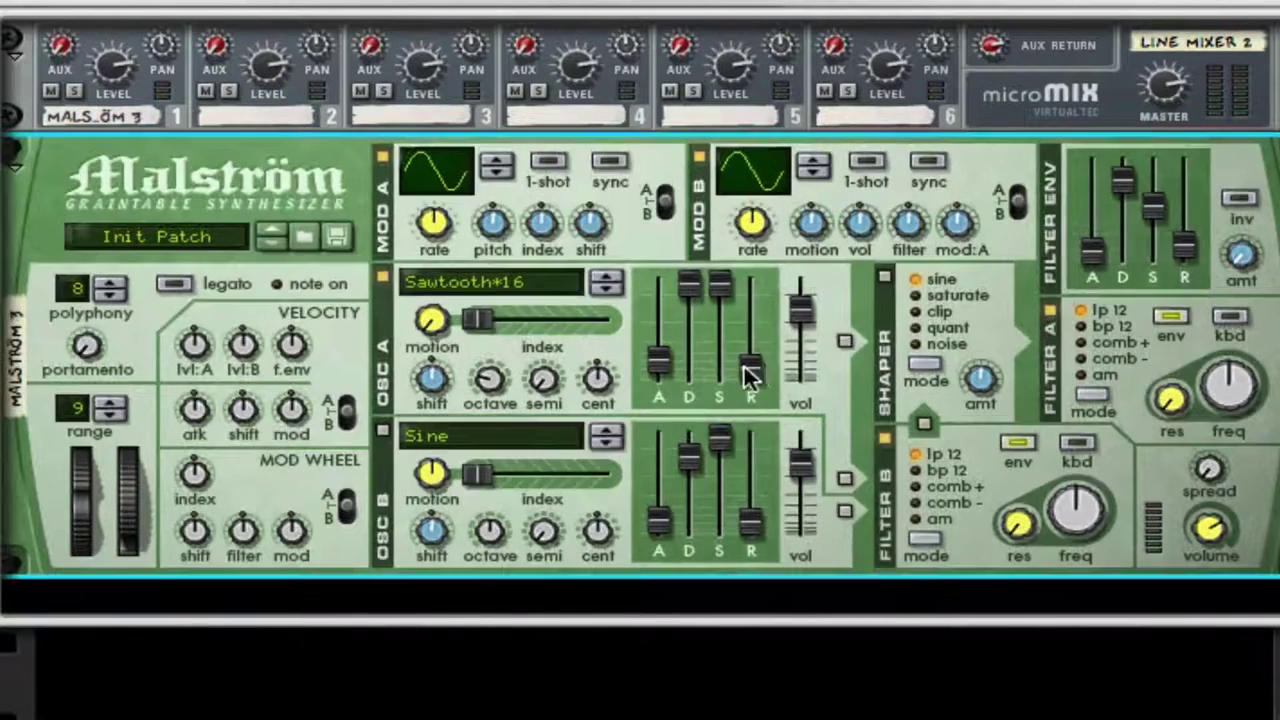
left_click_drag(763, 367, 763, 344)
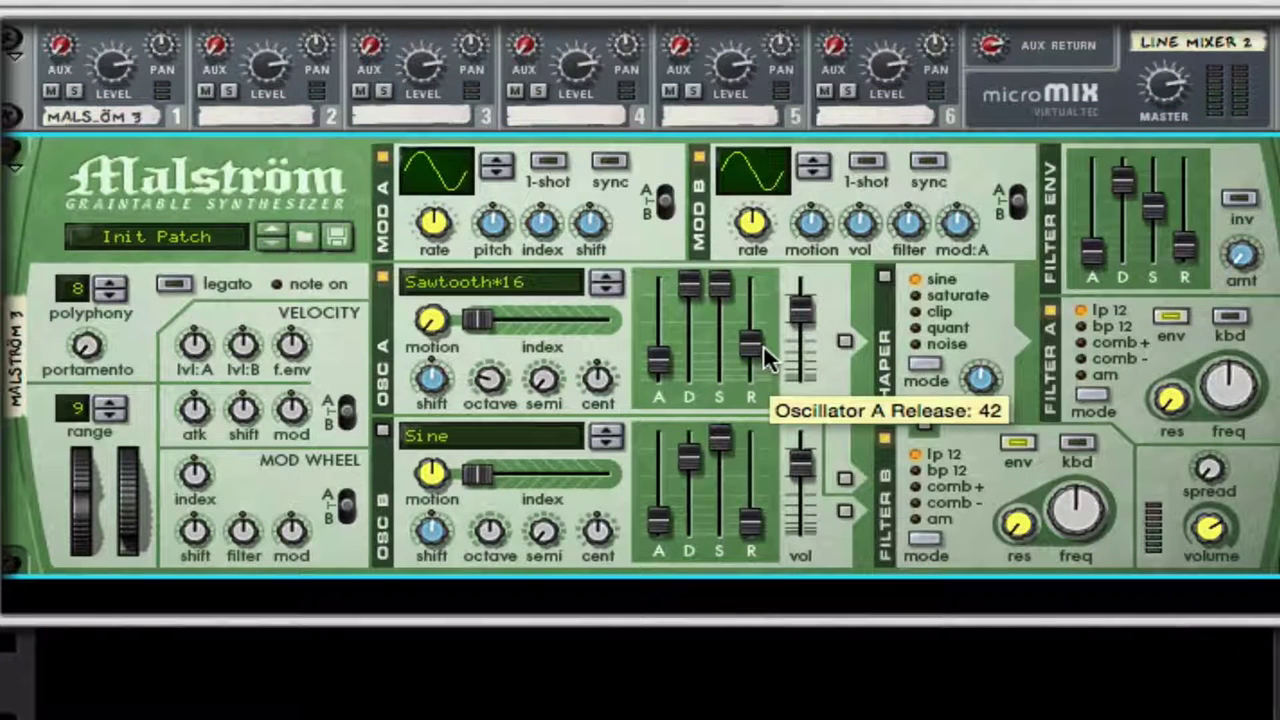
mouse_move(763, 344)
left_mouse_down()
mouse_move(752, 363)
mouse_move(752, 334)
mouse_move(752, 347)
left_mouse_up()
left_click(846, 341)
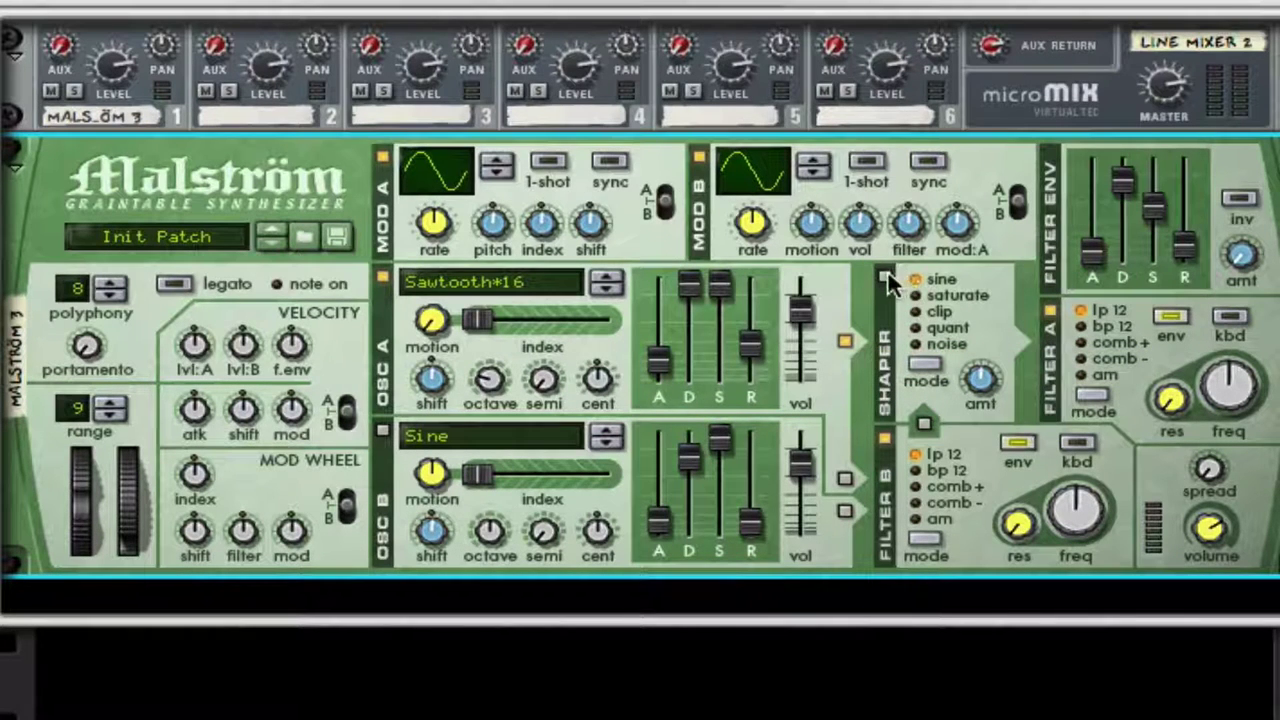
Step: Turn the Shaper on, switch Filter A and Filter B off, and set Shaper amount to about 73
left_click(888, 277)
left_click(884, 437)
left_click(1051, 308)
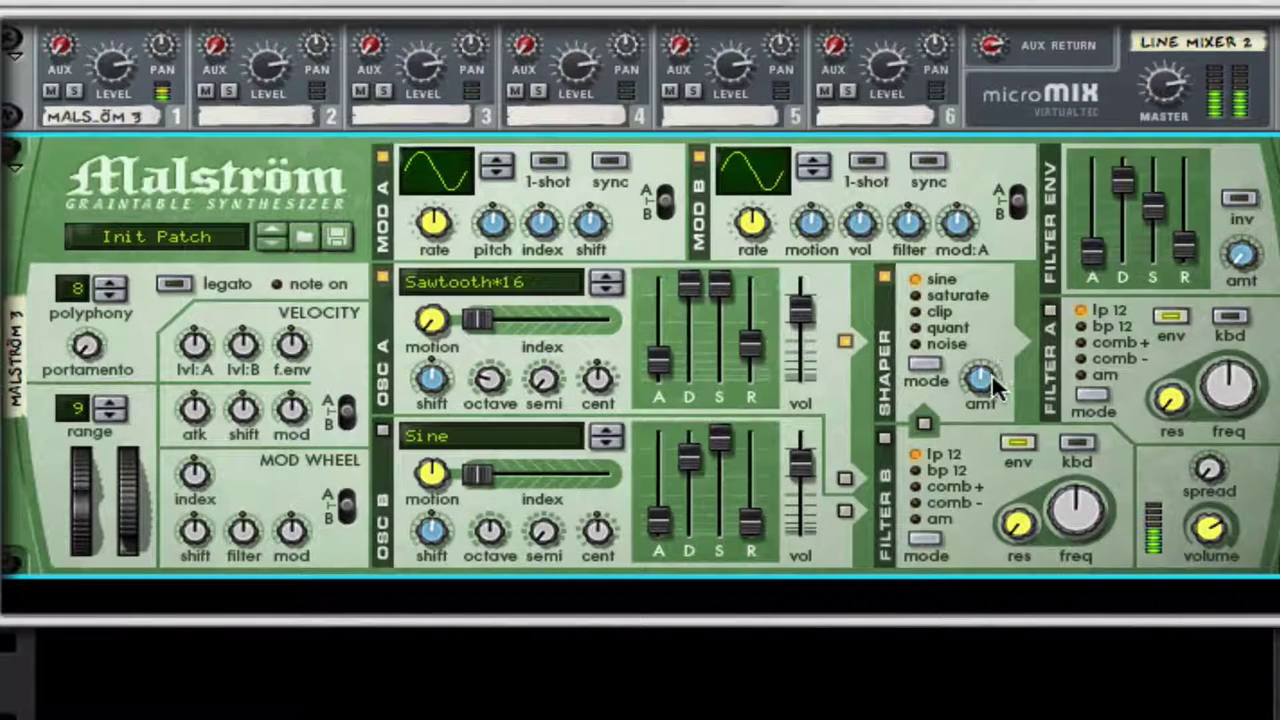
left_click_drag(993, 383, 998, 353)
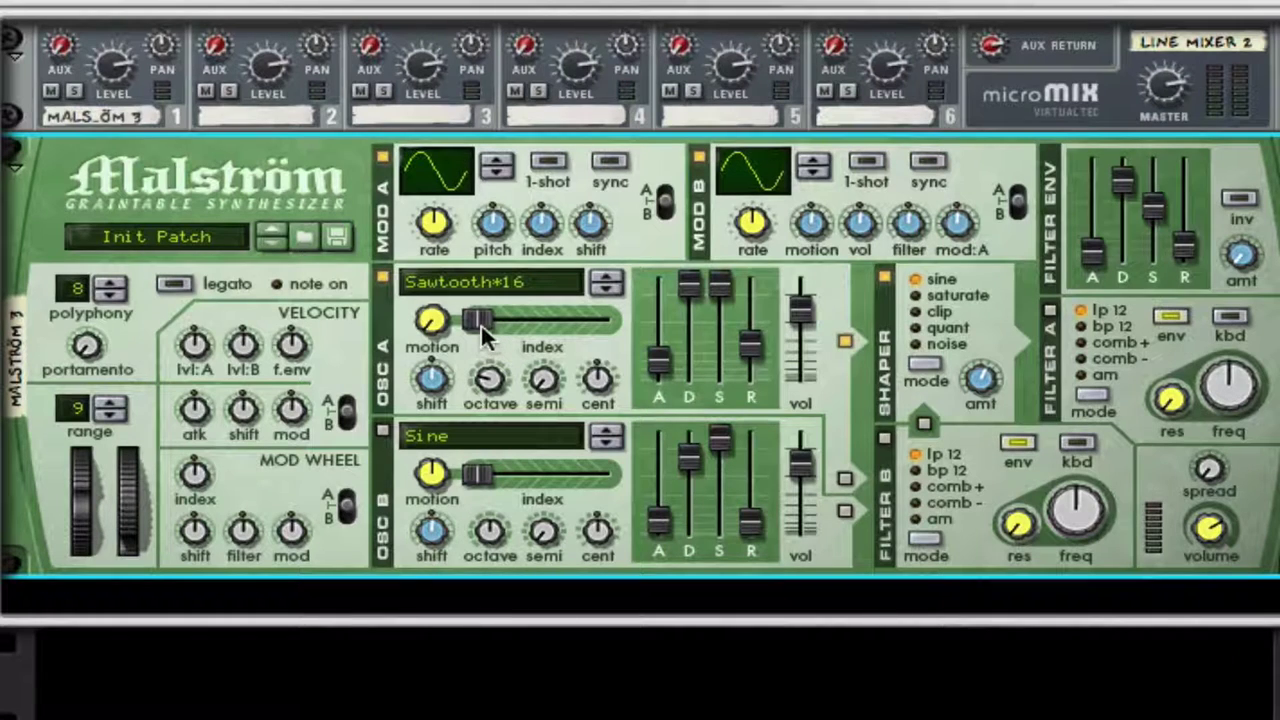
Step: Set Osc A's index to about 34 and enable Osc A's route to Filter B
mouse_move(480, 322)
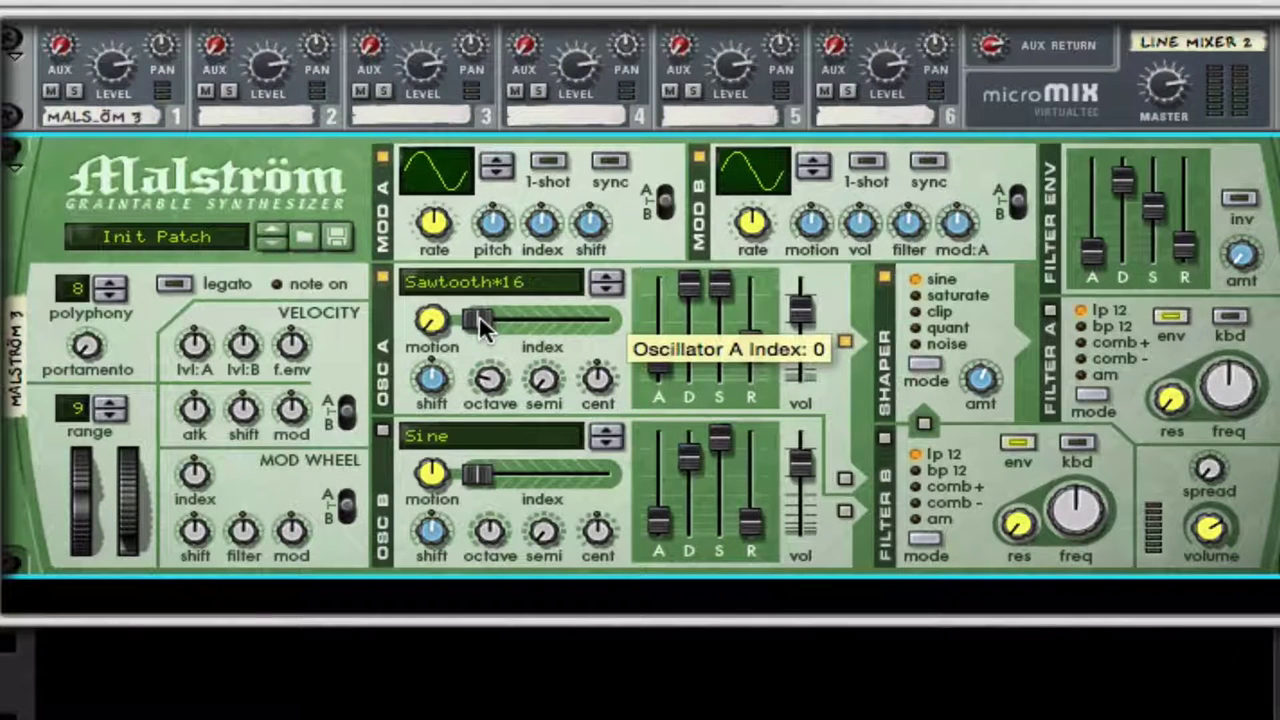
left_click_drag(490, 318, 455, 325)
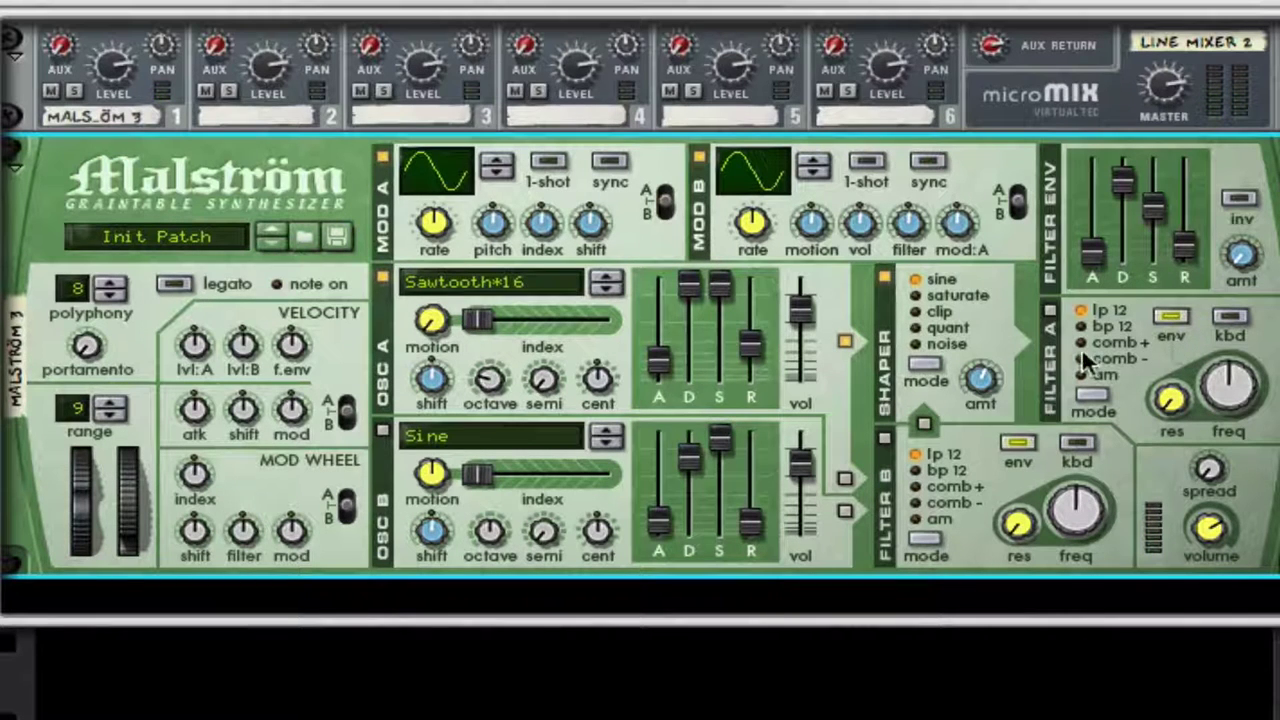
left_click(844, 479)
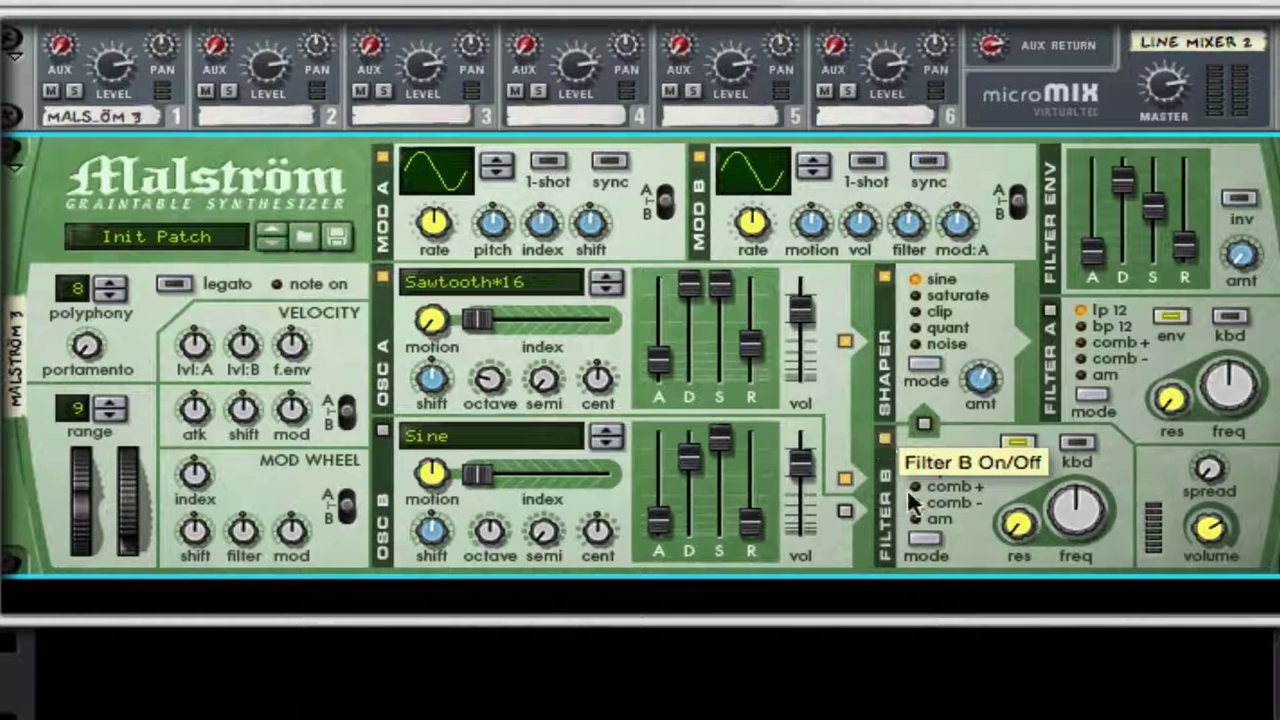
Step: Put Filter B in am mode with resonance 25, frequency about 77, kbd tracking on, linked to the Shaper
left_click(916, 518)
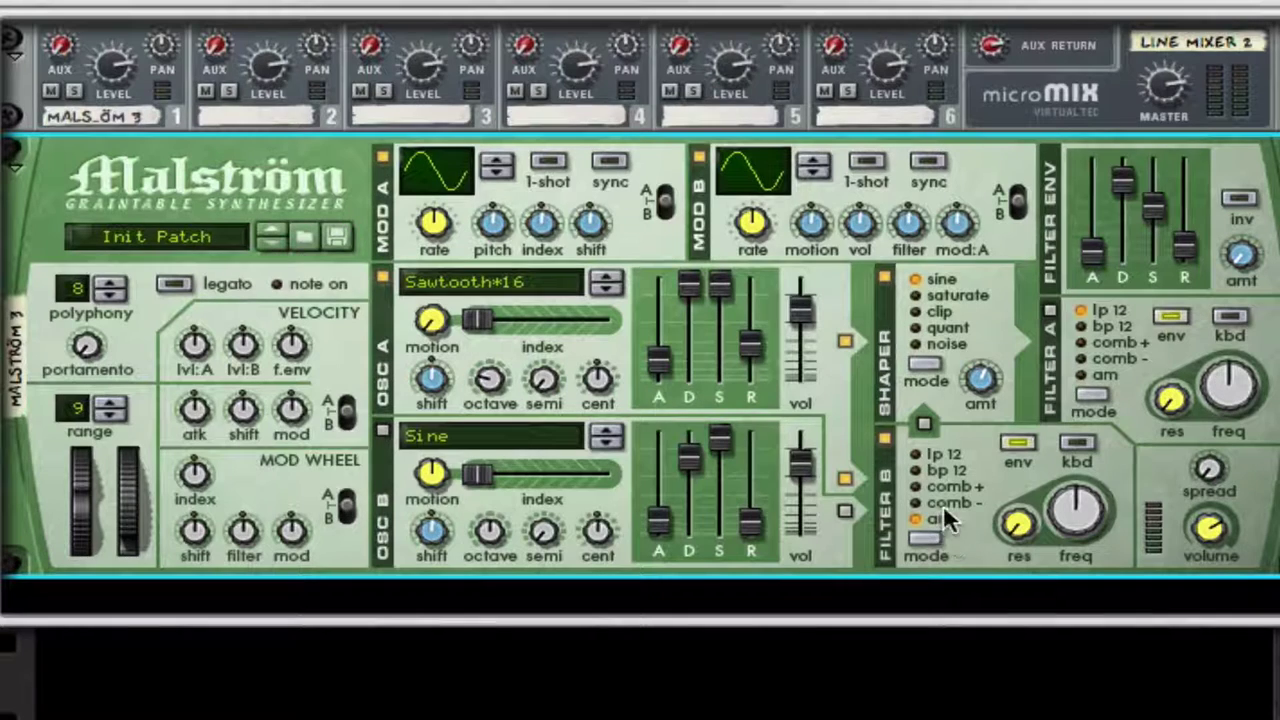
left_click_drag(1008, 525, 1031, 433)
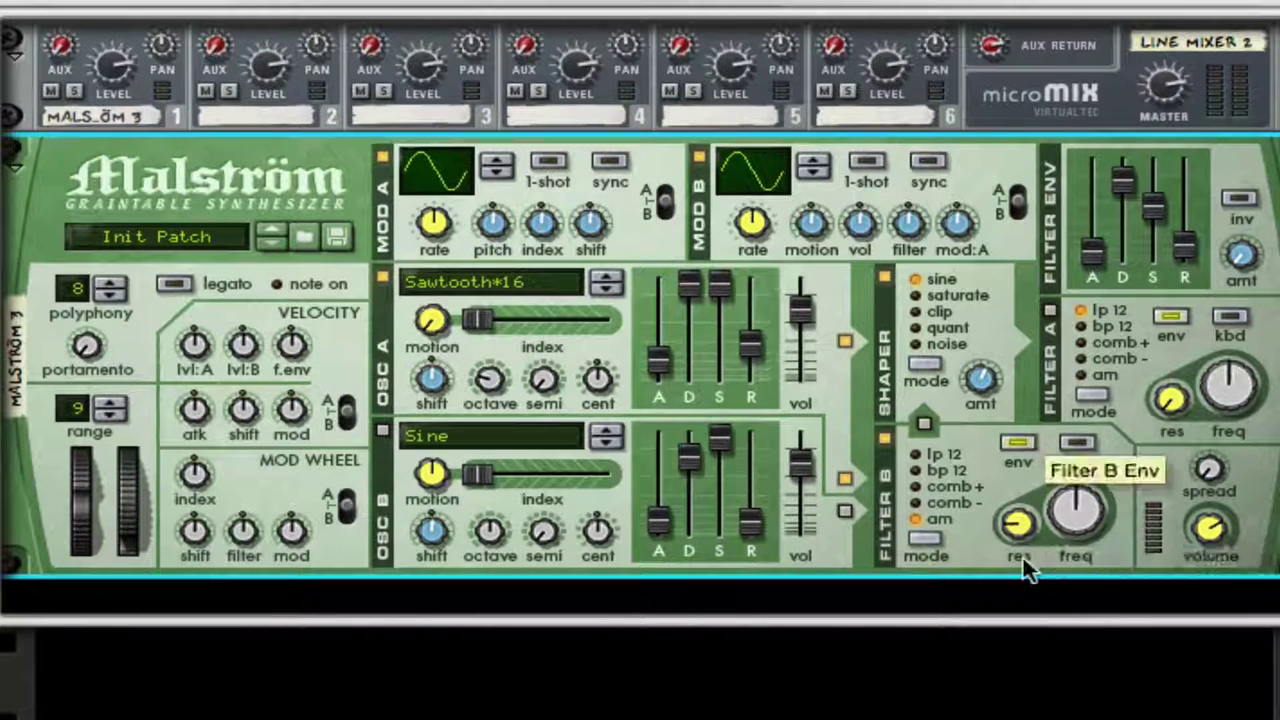
mouse_move(1106, 496)
left_mouse_down()
mouse_move(1092, 502)
mouse_move(1107, 472)
left_mouse_up()
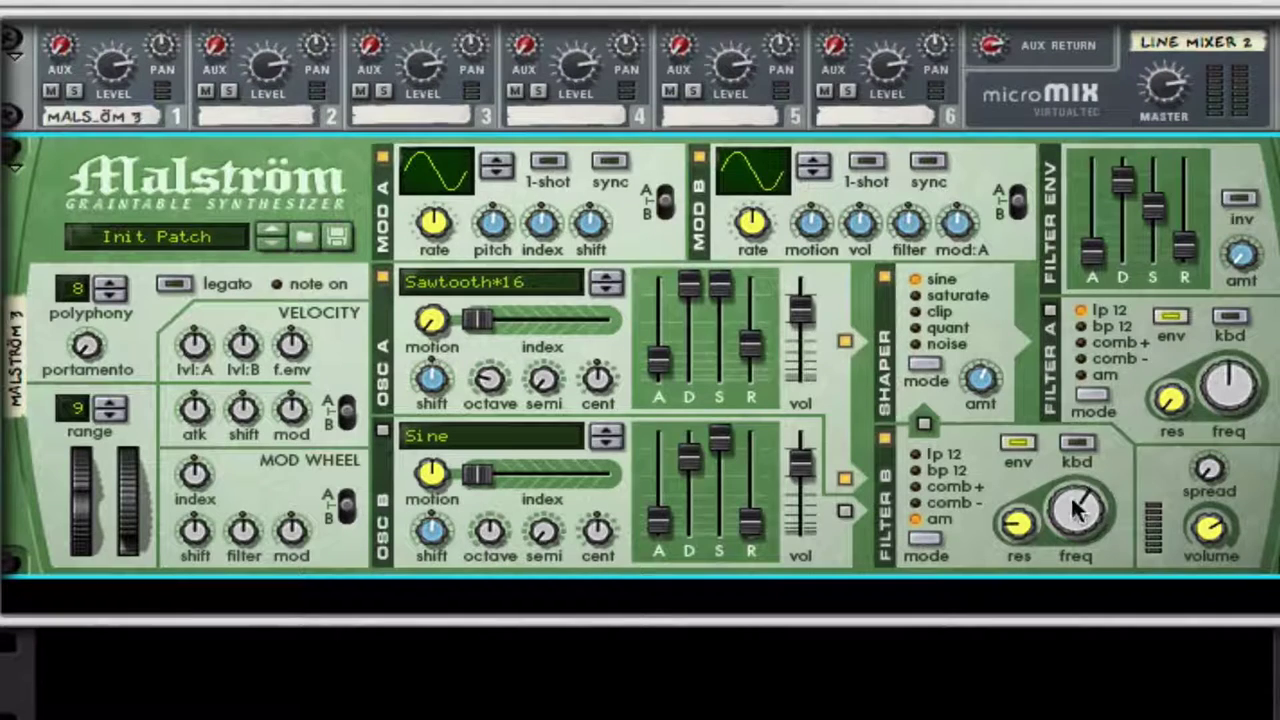
left_click(1084, 442)
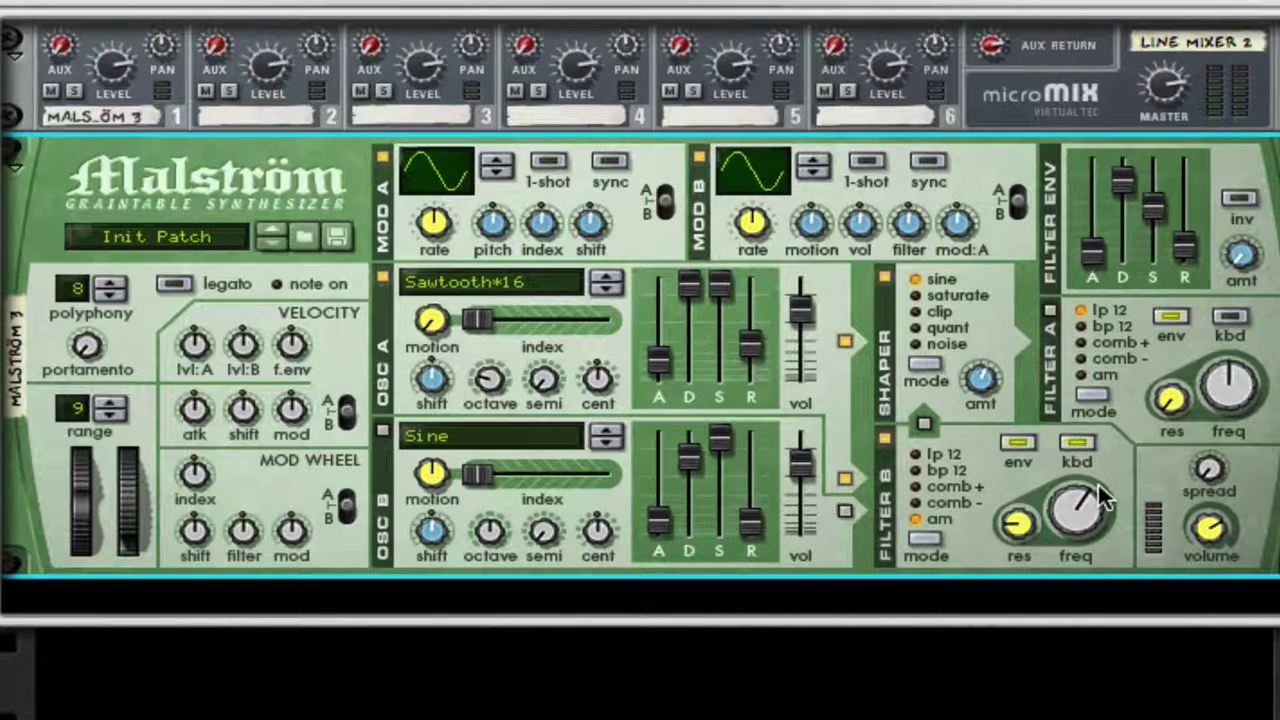
left_click(924, 421)
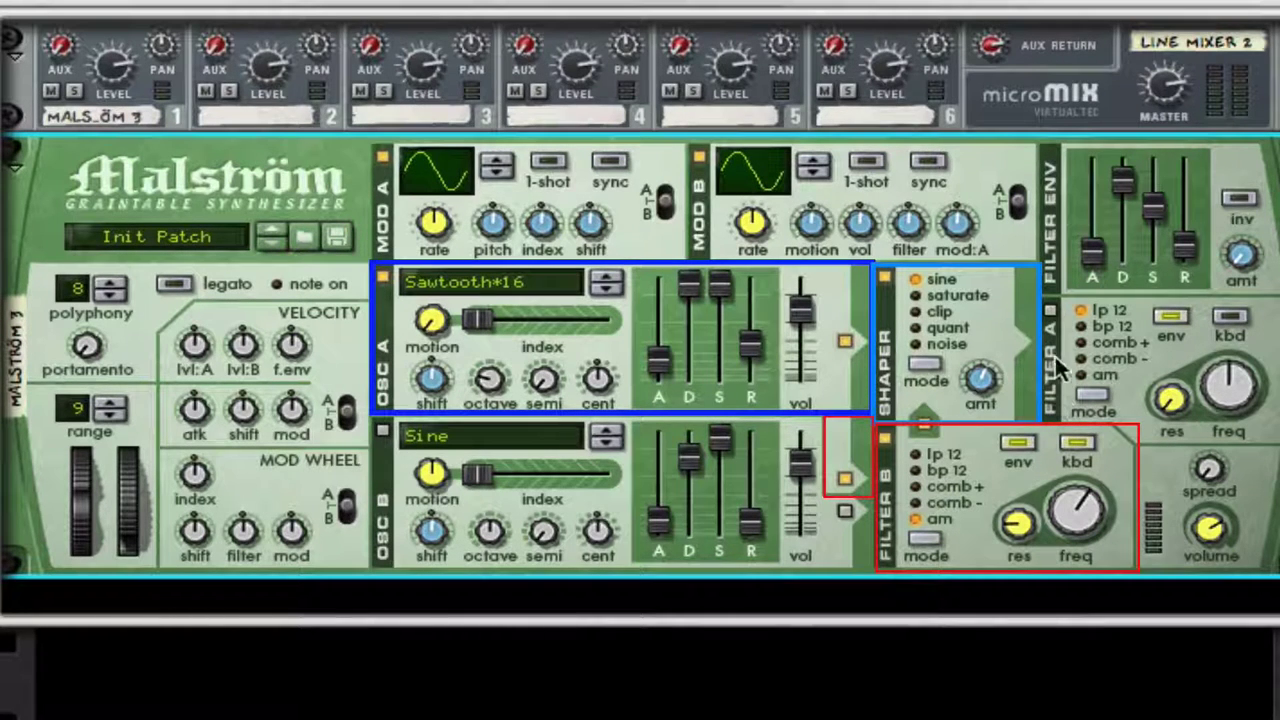
Step: Turn Filter A on in comb + mode at frequency 19, with filter envelope amount 14, attack 18, full sustain, release 17
left_click(1049, 310)
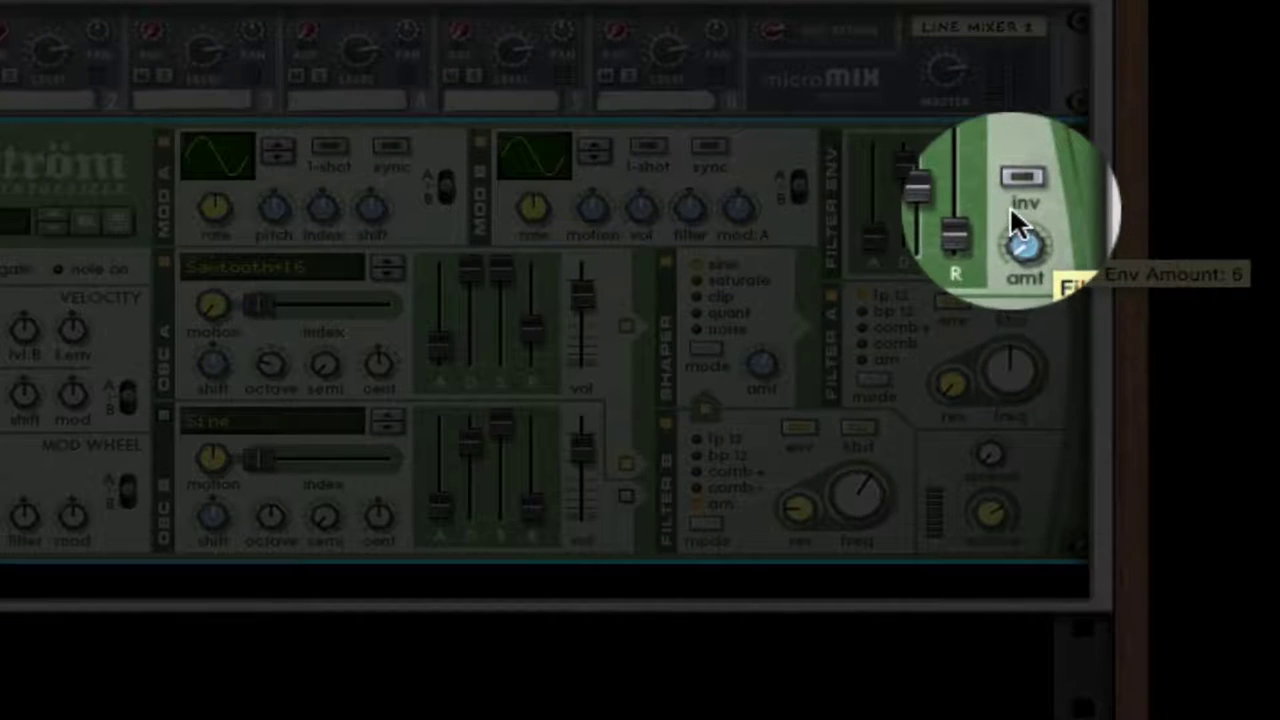
left_click_drag(1010, 207, 1006, 177)
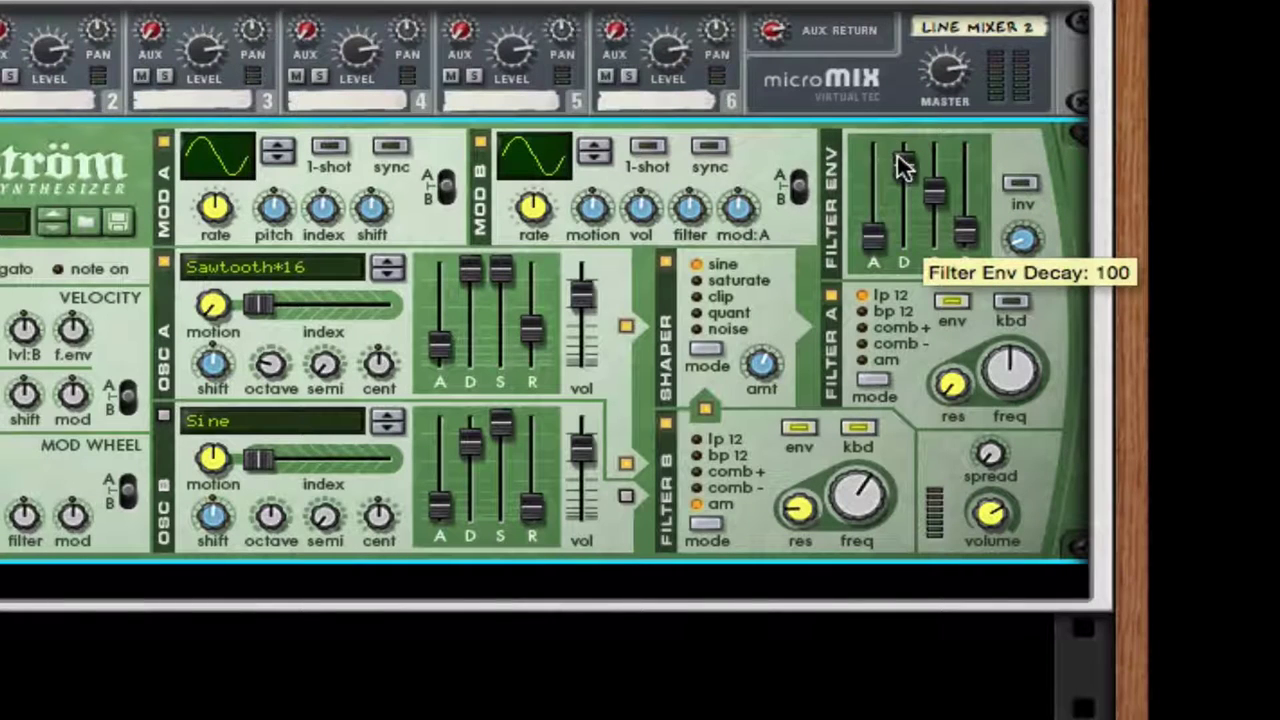
left_click_drag(931, 192, 934, 146)
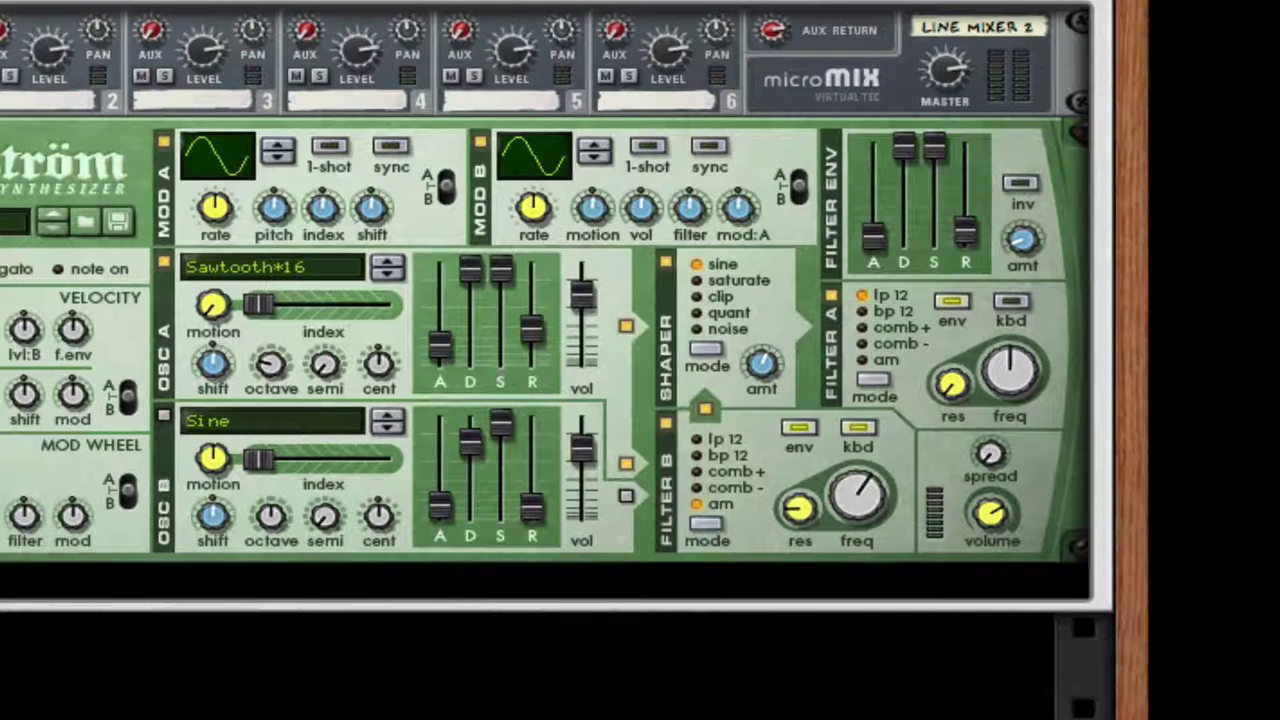
left_click_drag(868, 233, 875, 218)
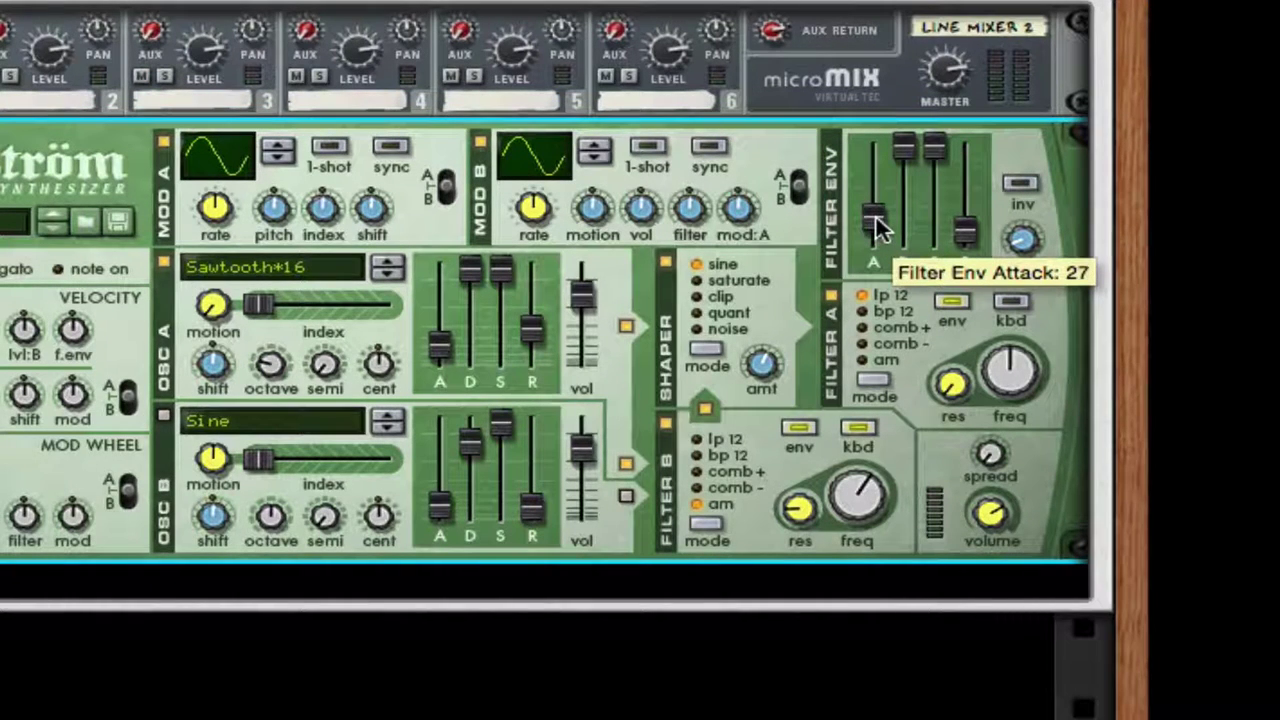
left_click_drag(968, 240, 968, 234)
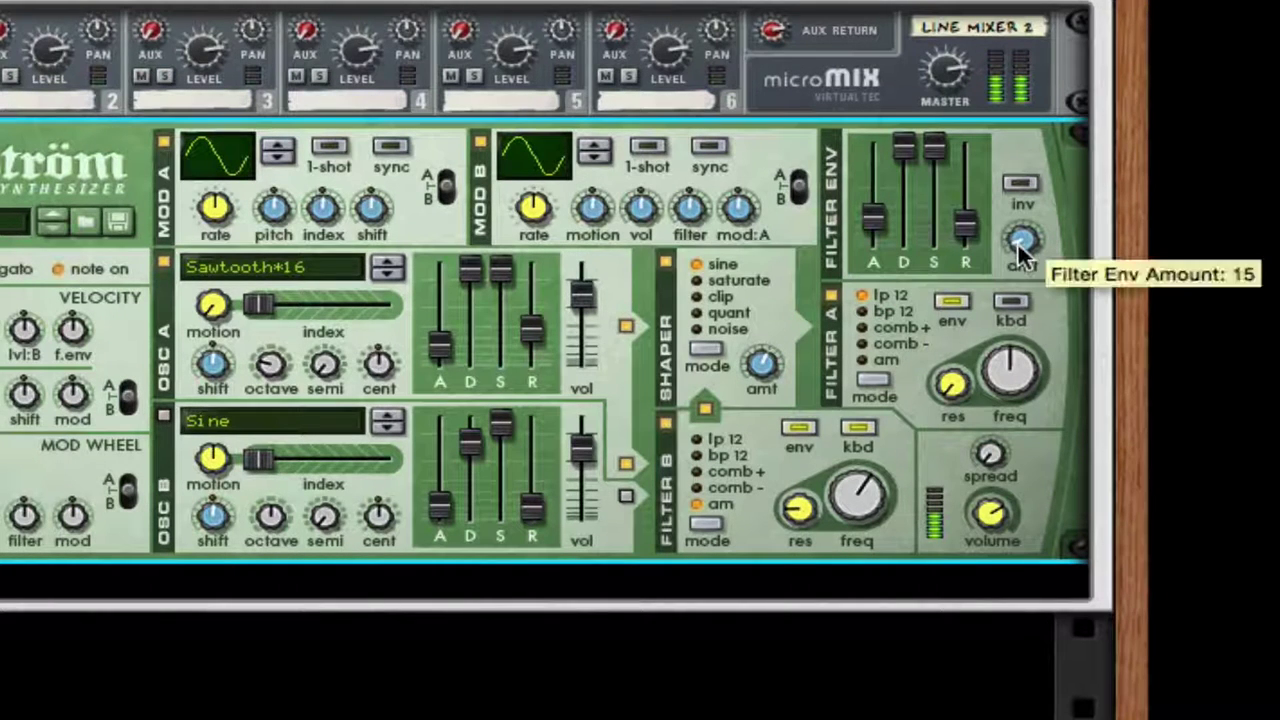
left_click(906, 324)
left_click_drag(1030, 368, 1011, 517)
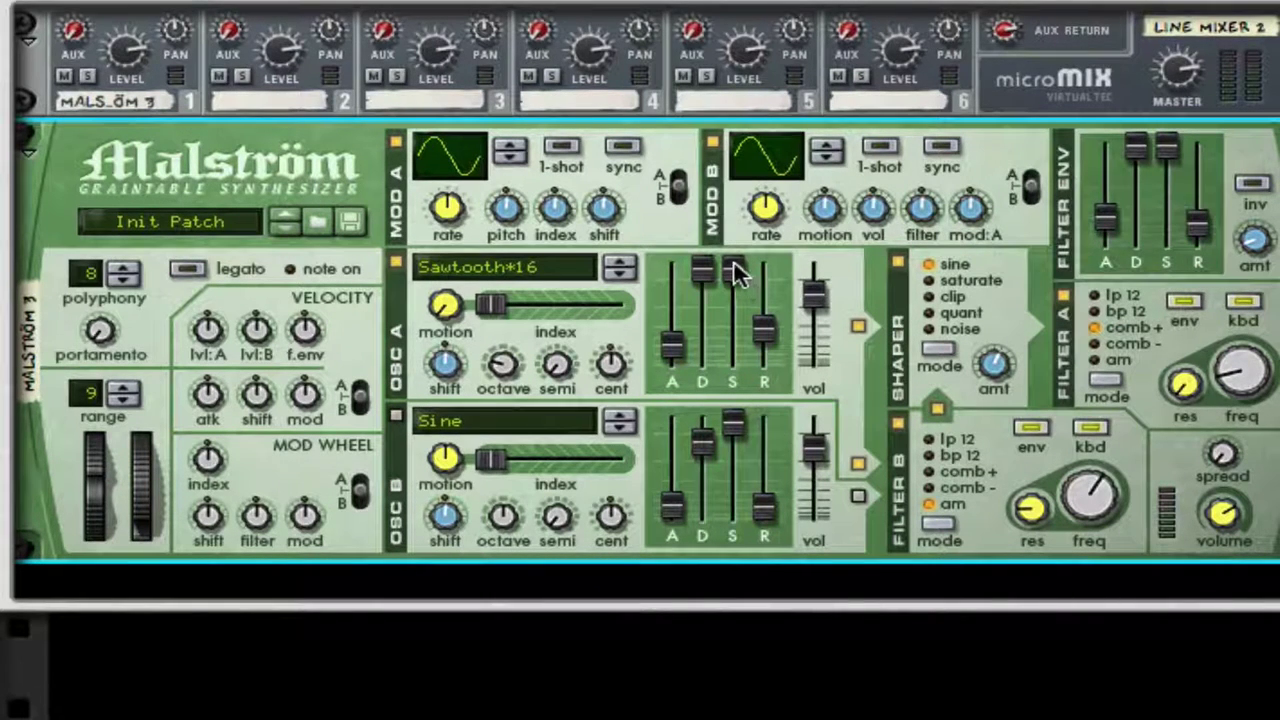
Step: Drop Malström oscillator B one octave, from 3 to 2, and switch it off and back on
mouse_move(734, 274)
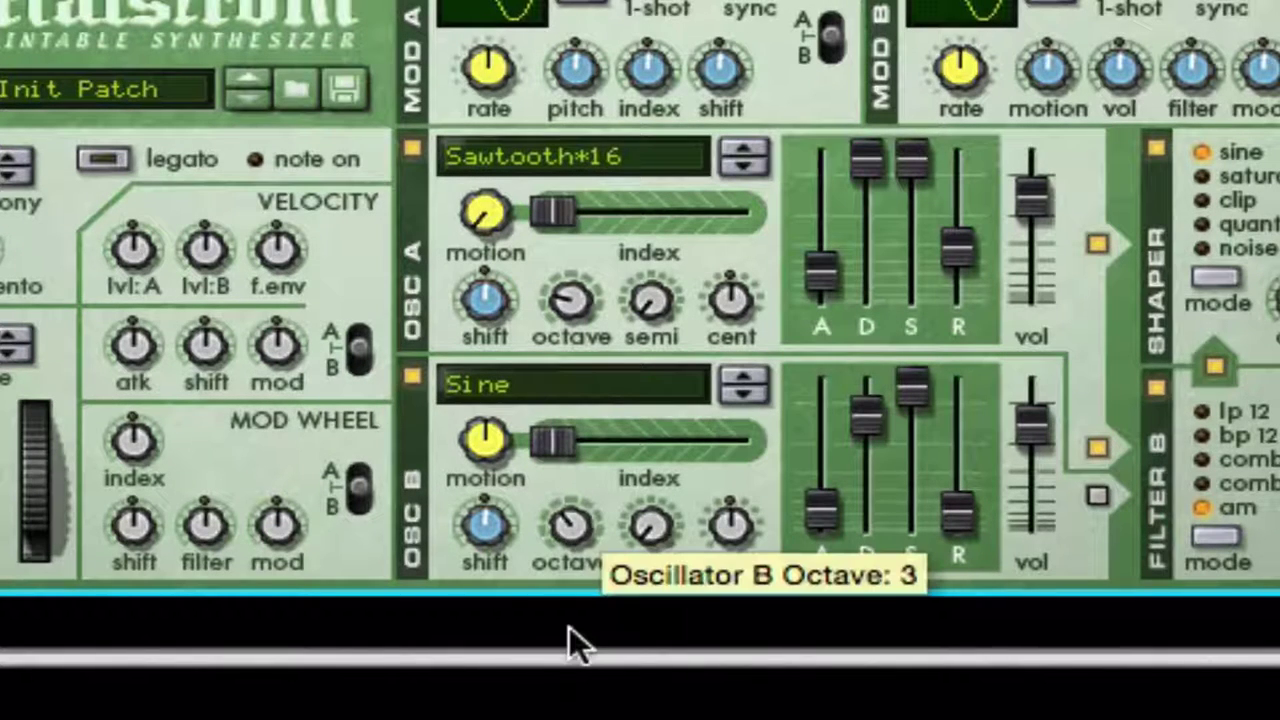
left_click_drag(569, 634, 572, 660)
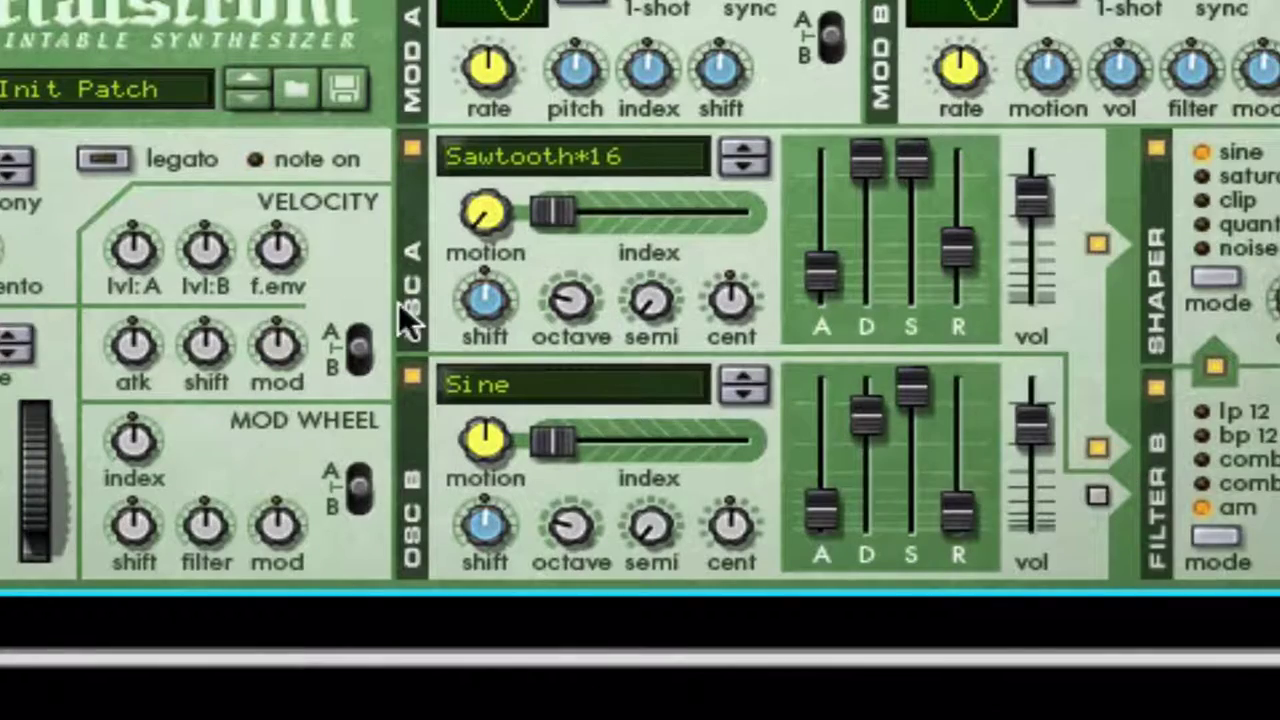
left_click(409, 379)
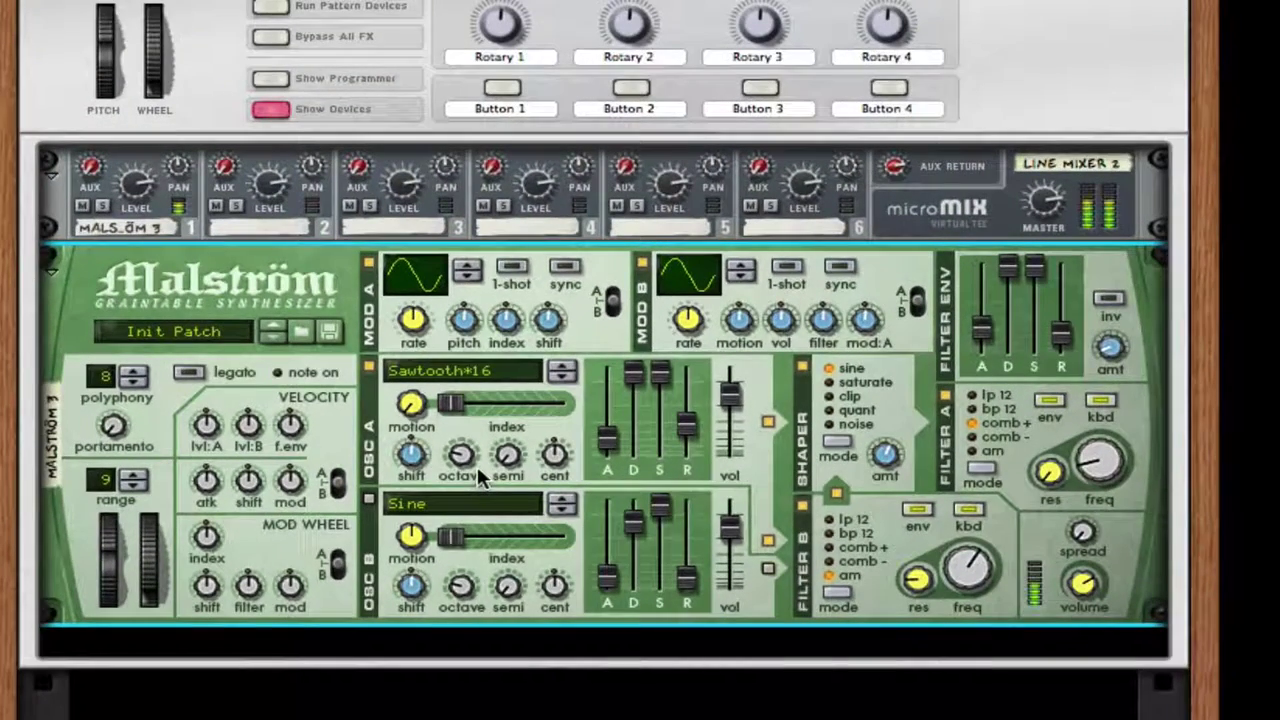
left_click(369, 499)
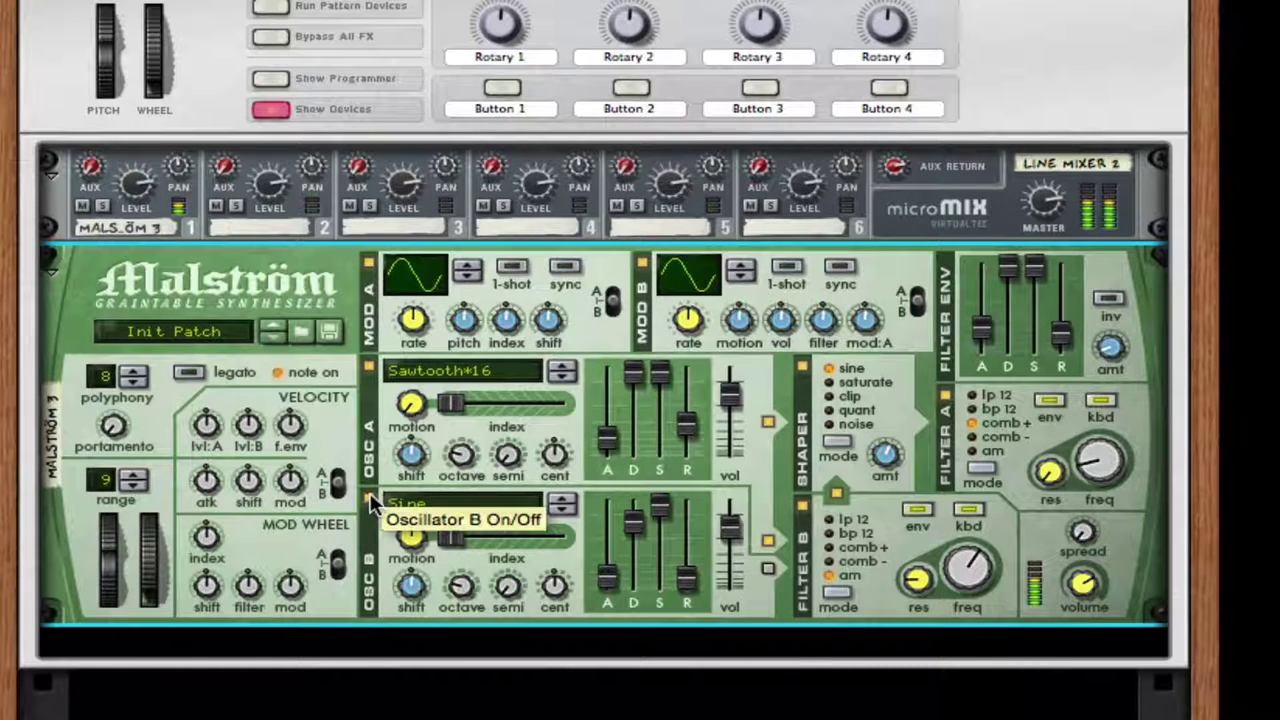
left_click(369, 500)
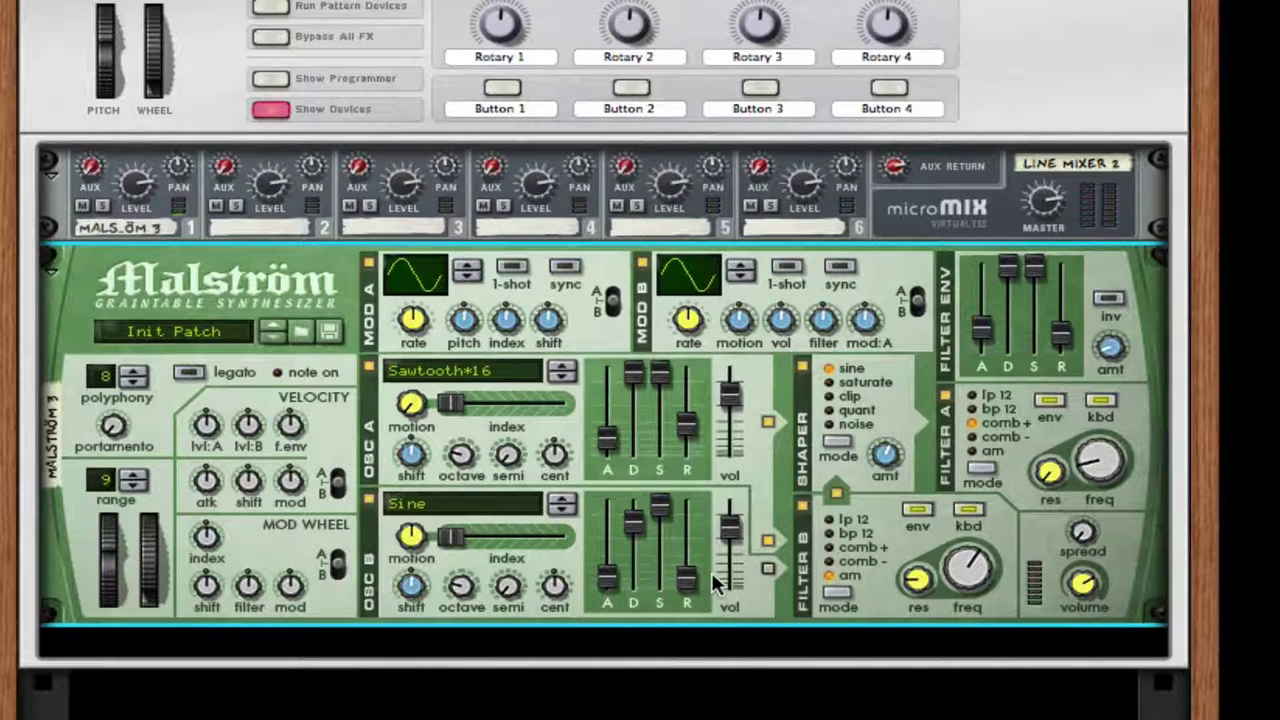
Step: Lengthen oscillator B's envelope decay, attack to 23 and release to 30
left_click_drag(634, 542, 634, 506)
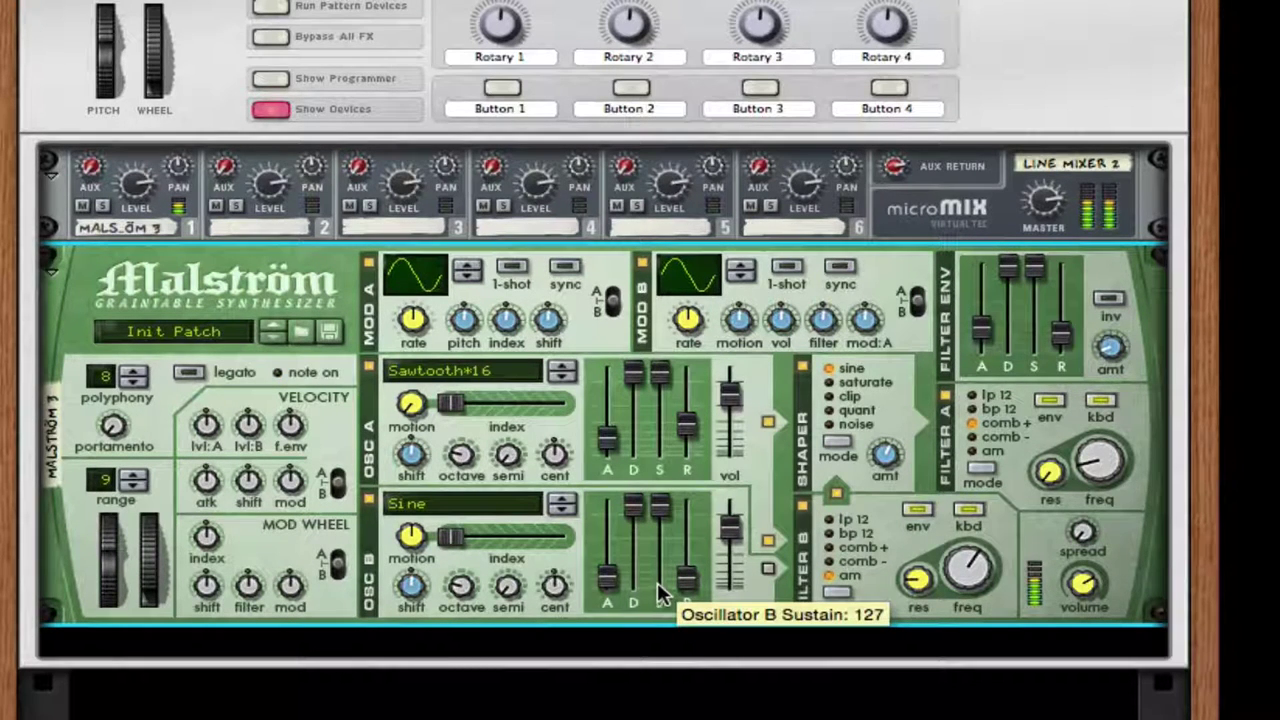
left_click_drag(612, 590, 612, 580)
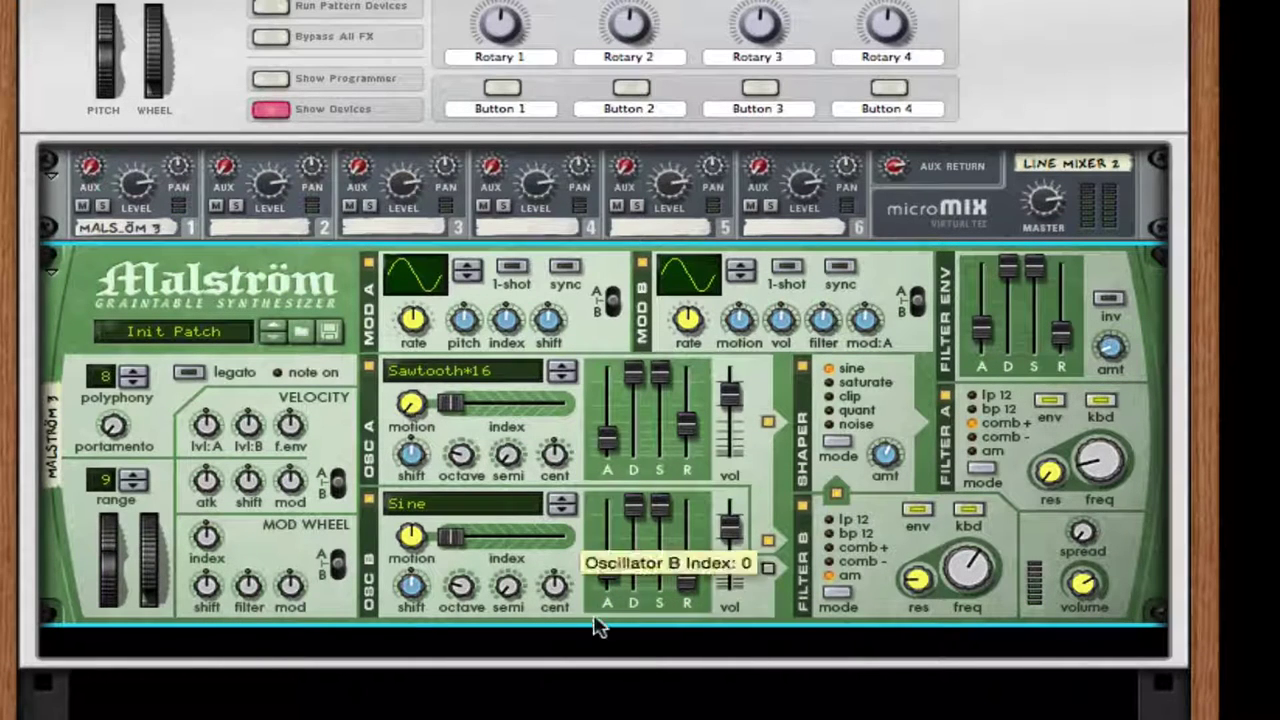
left_click_drag(686, 586, 686, 577)
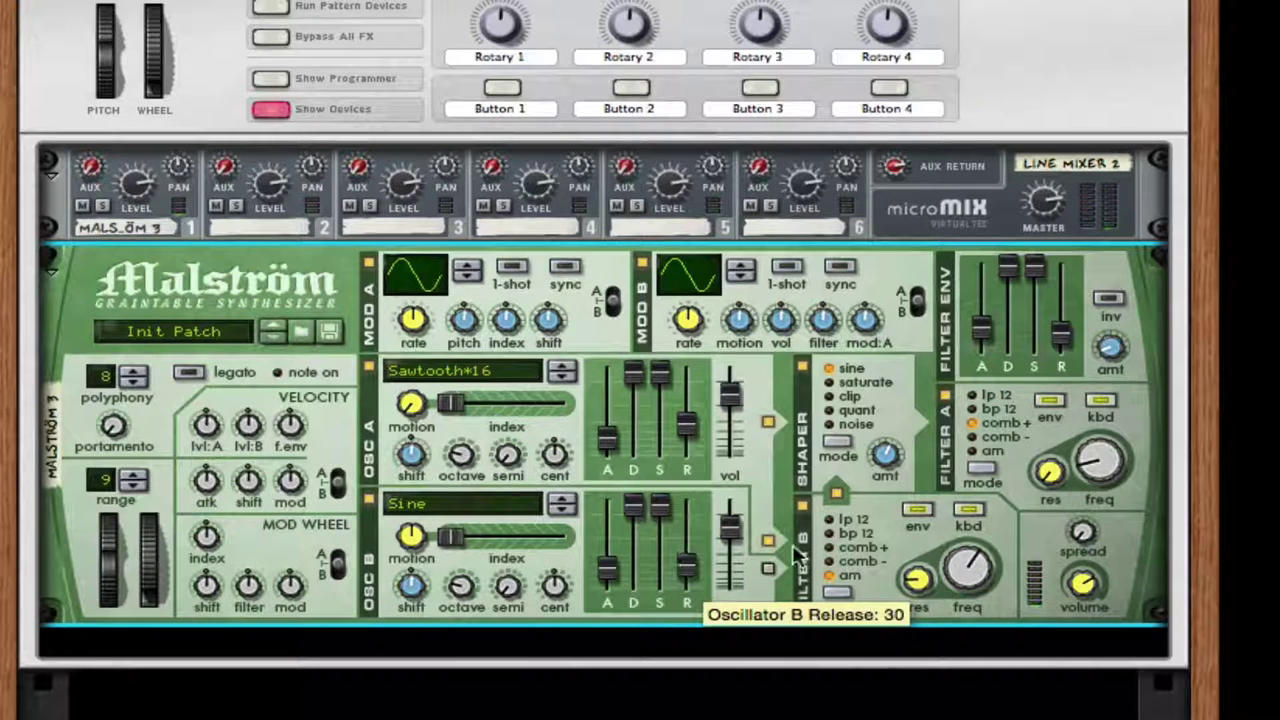
right_click(767, 591)
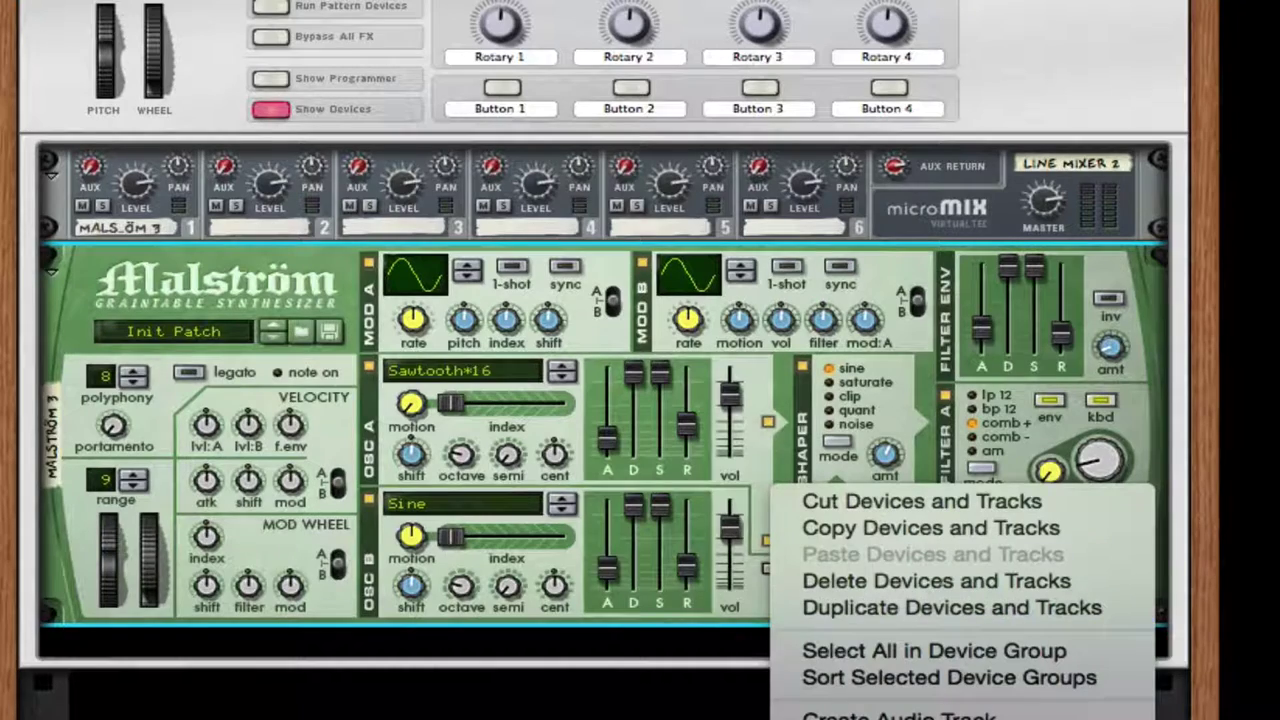
Step: Insert a Pulveriser below the Malström, then an MClass Stereo Imager below the Pulveriser
left_click(1190, 712)
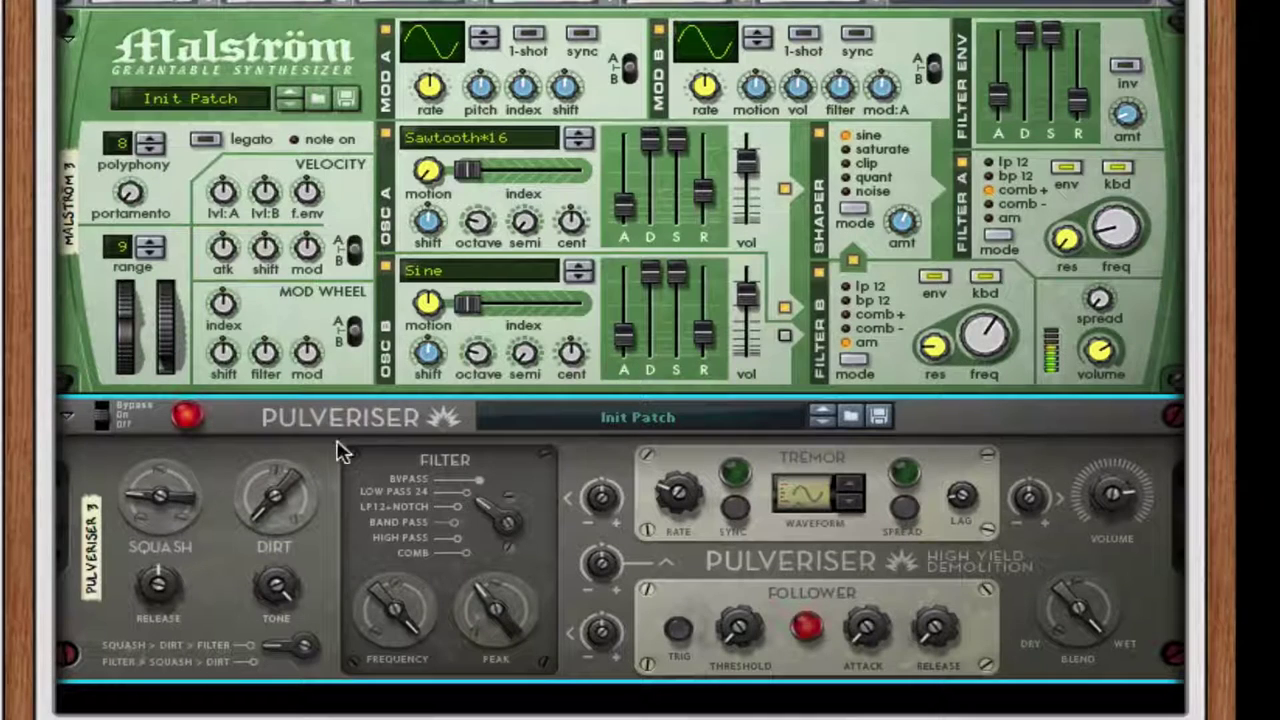
scroll(566, 394, "down", 5)
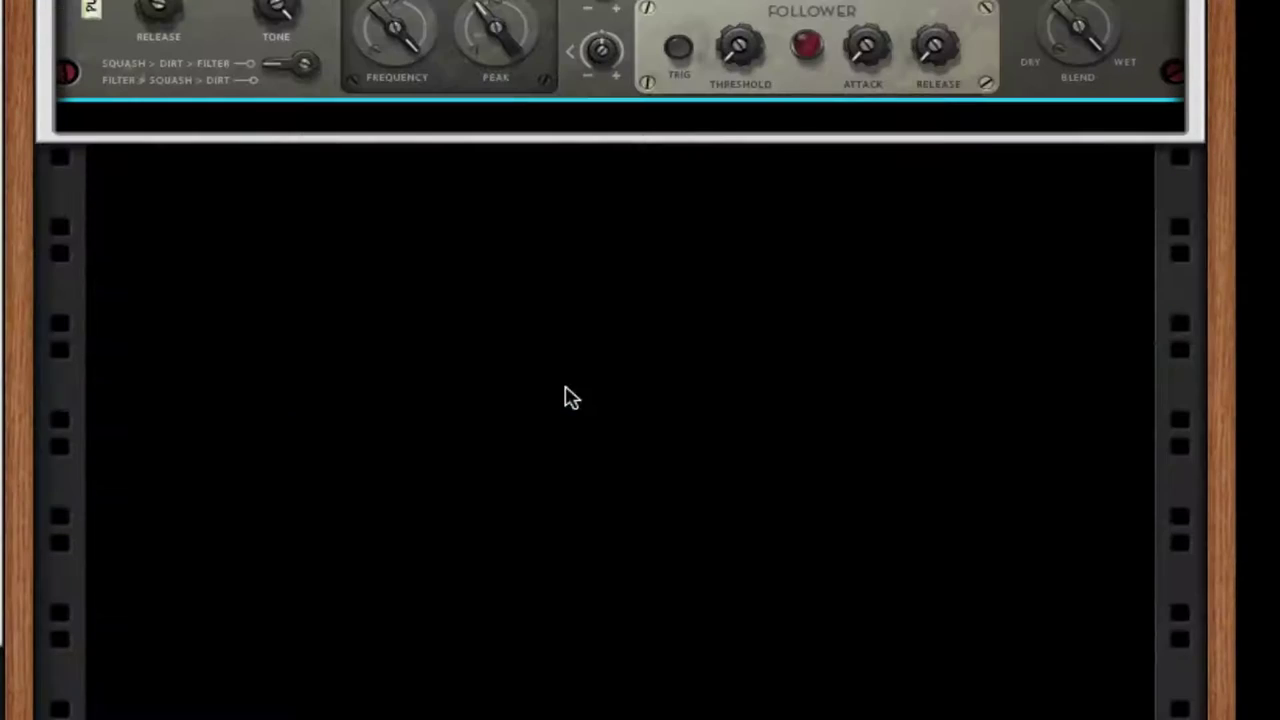
right_click(404, 76)
mouse_move(677, 391)
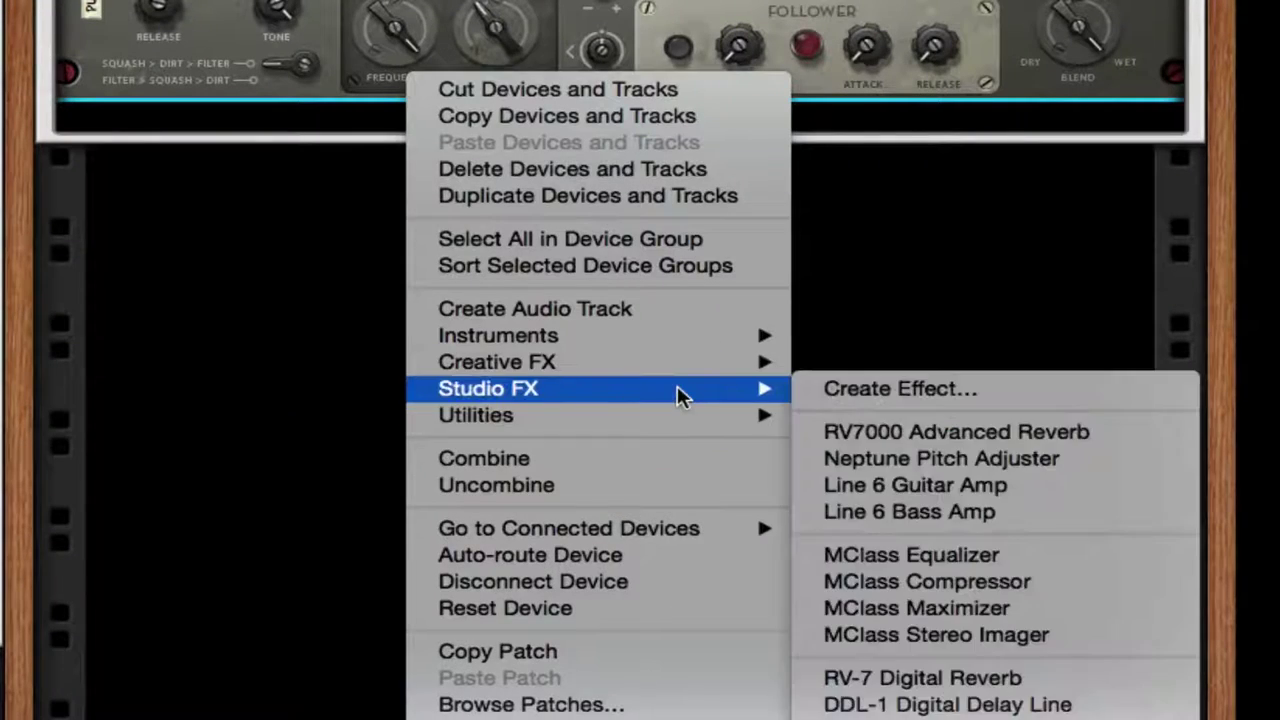
left_click(1115, 652)
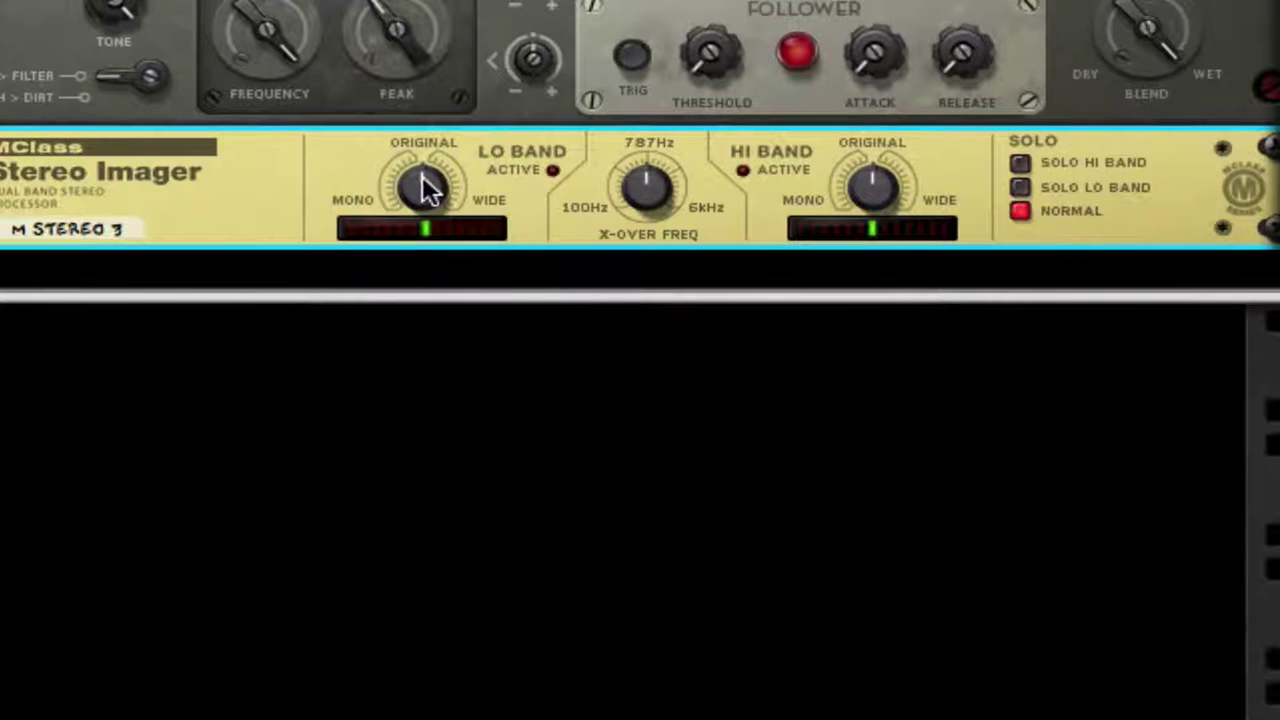
Step: Narrow the Stereo Imager's low band toward mono and add a BV512 Vocoder as a 4-band equalizer
left_click_drag(422, 178, 398, 412)
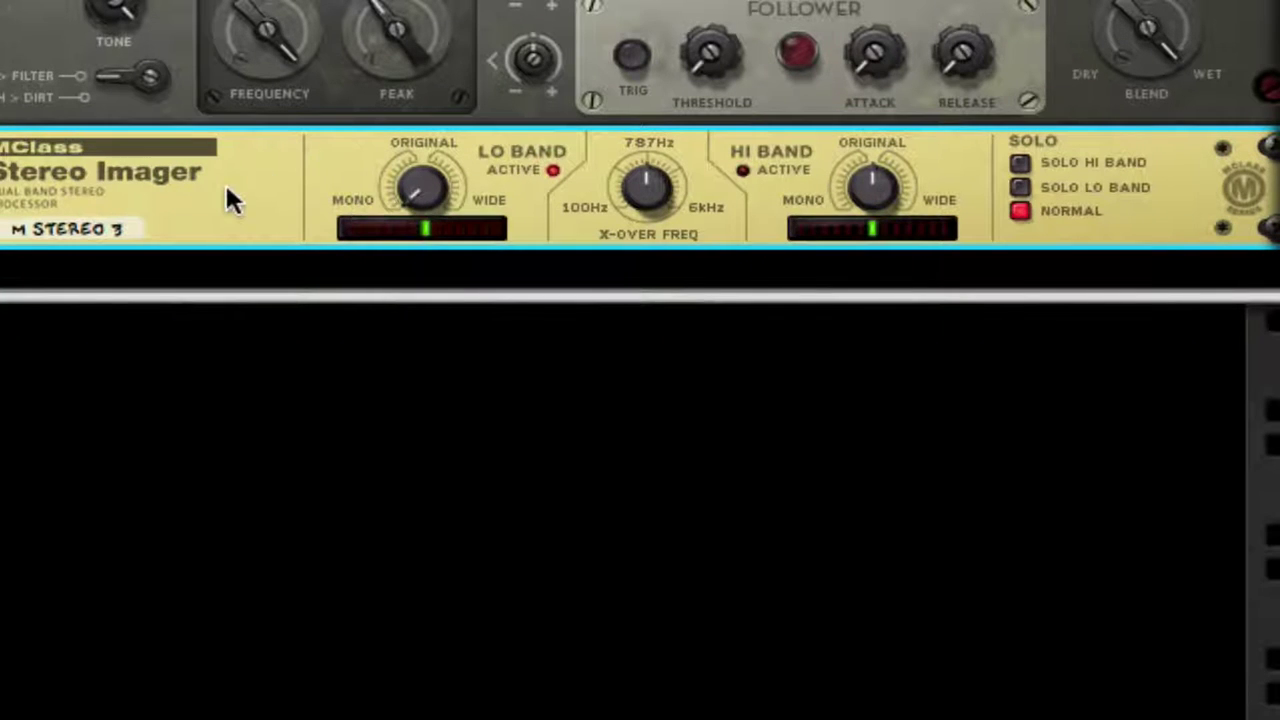
right_click(183, 210)
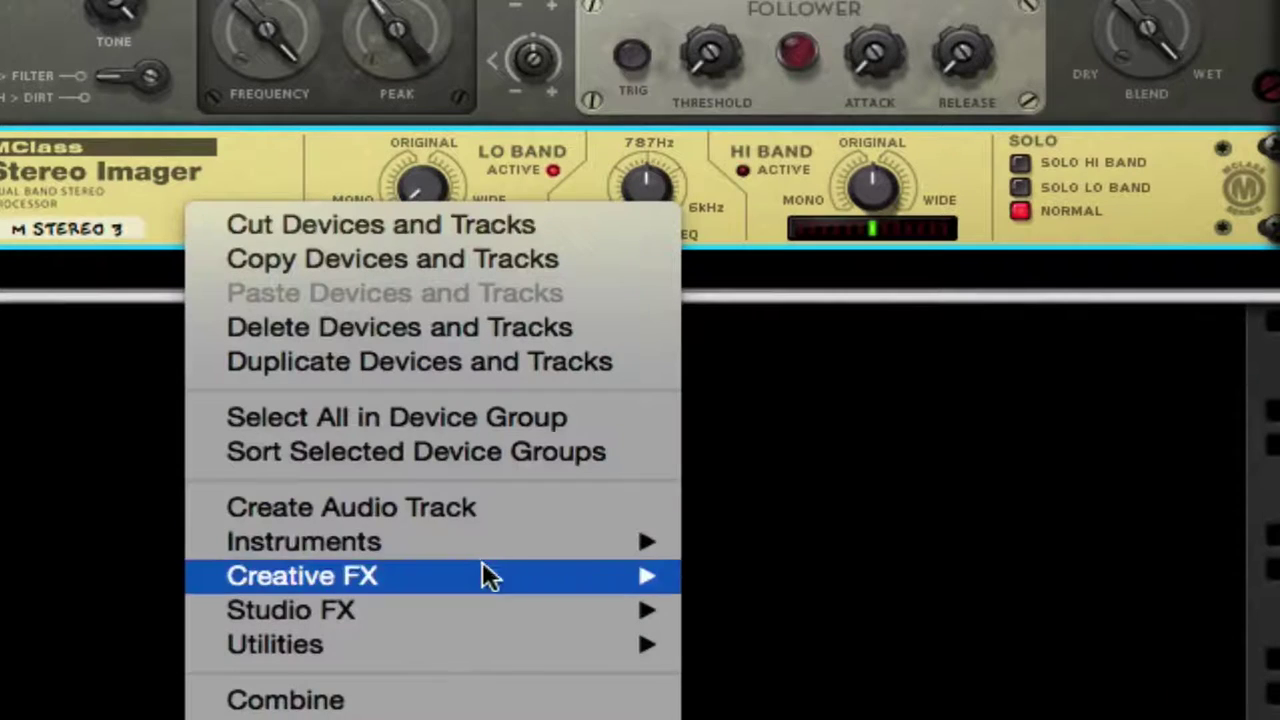
mouse_move(498, 581)
left_click(820, 712)
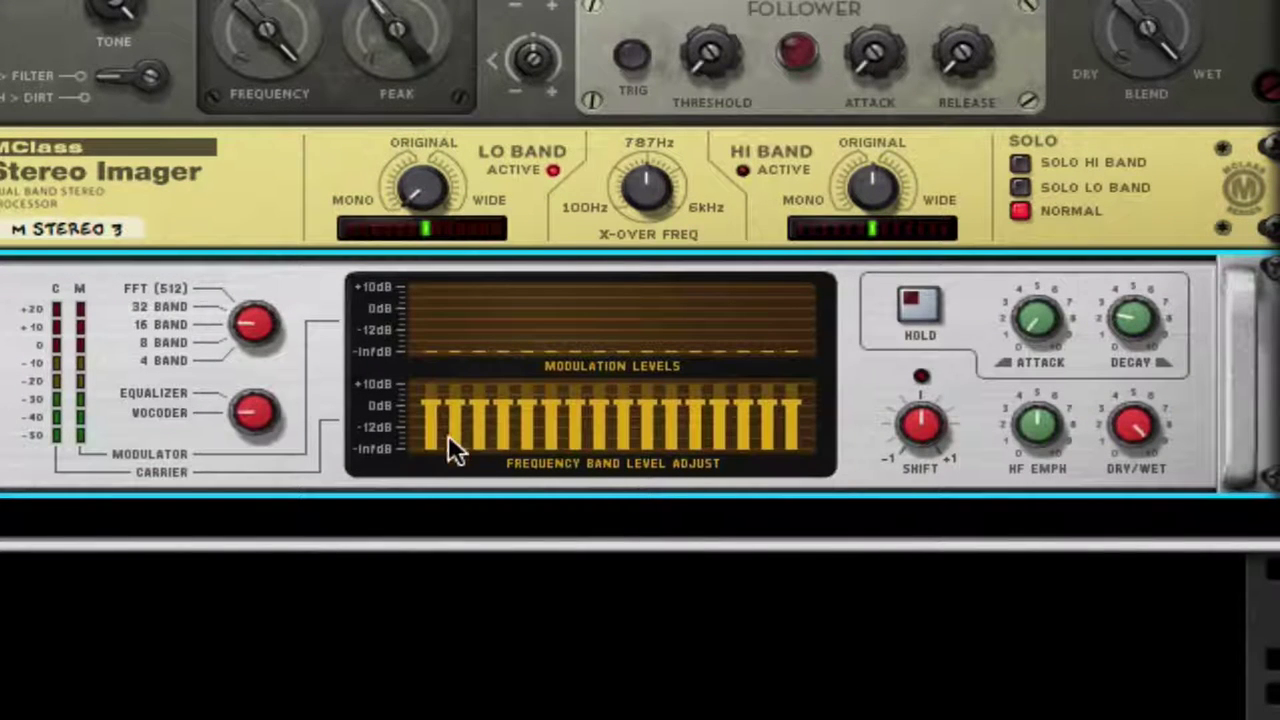
left_click(250, 415)
left_click_drag(281, 327, 251, 423)
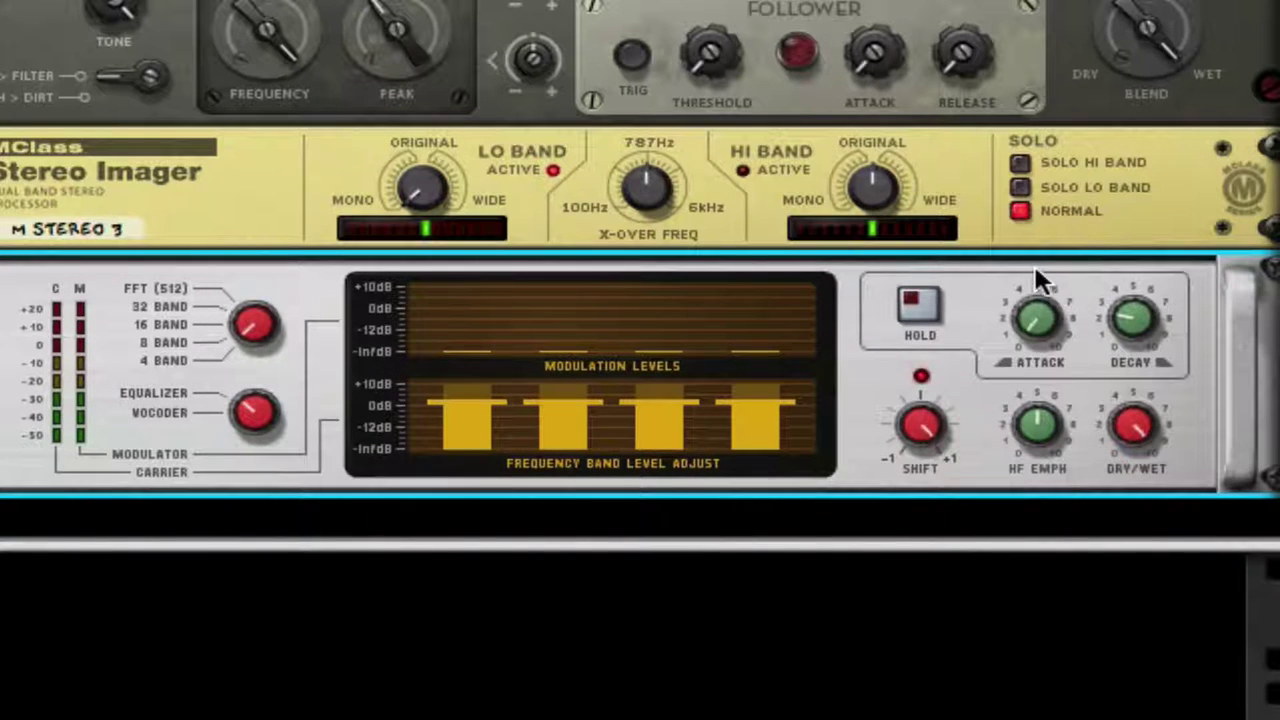
Step: Bend the pitch wheel fully up and then down to test the sound
mouse_move(1014, 292)
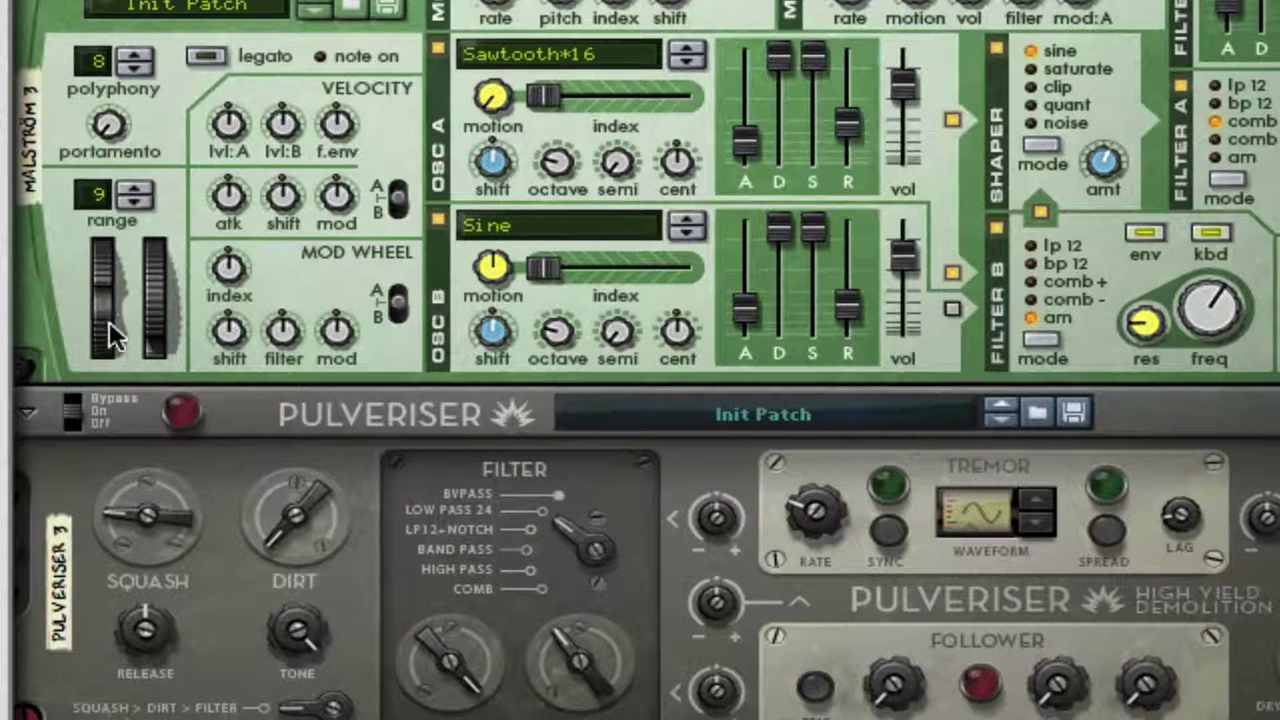
mouse_move(109, 321)
left_click_drag(109, 321, 218, 48)
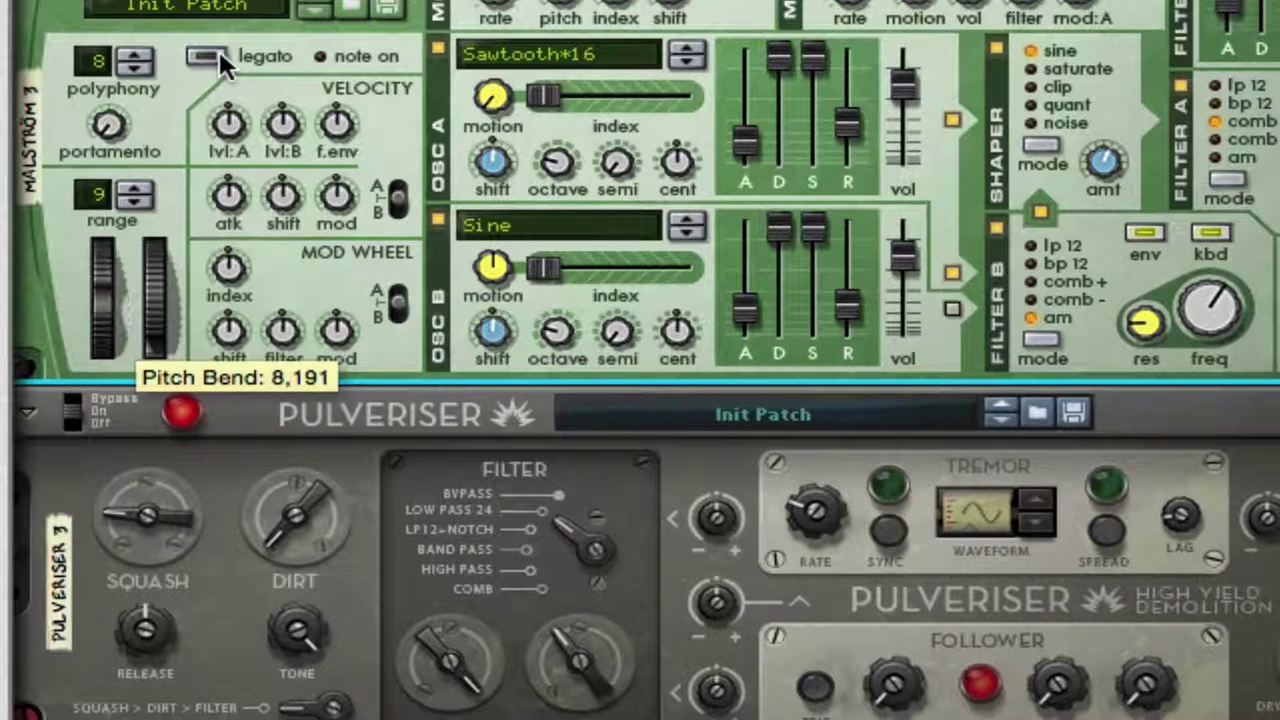
left_click_drag(109, 280, 122, 597)
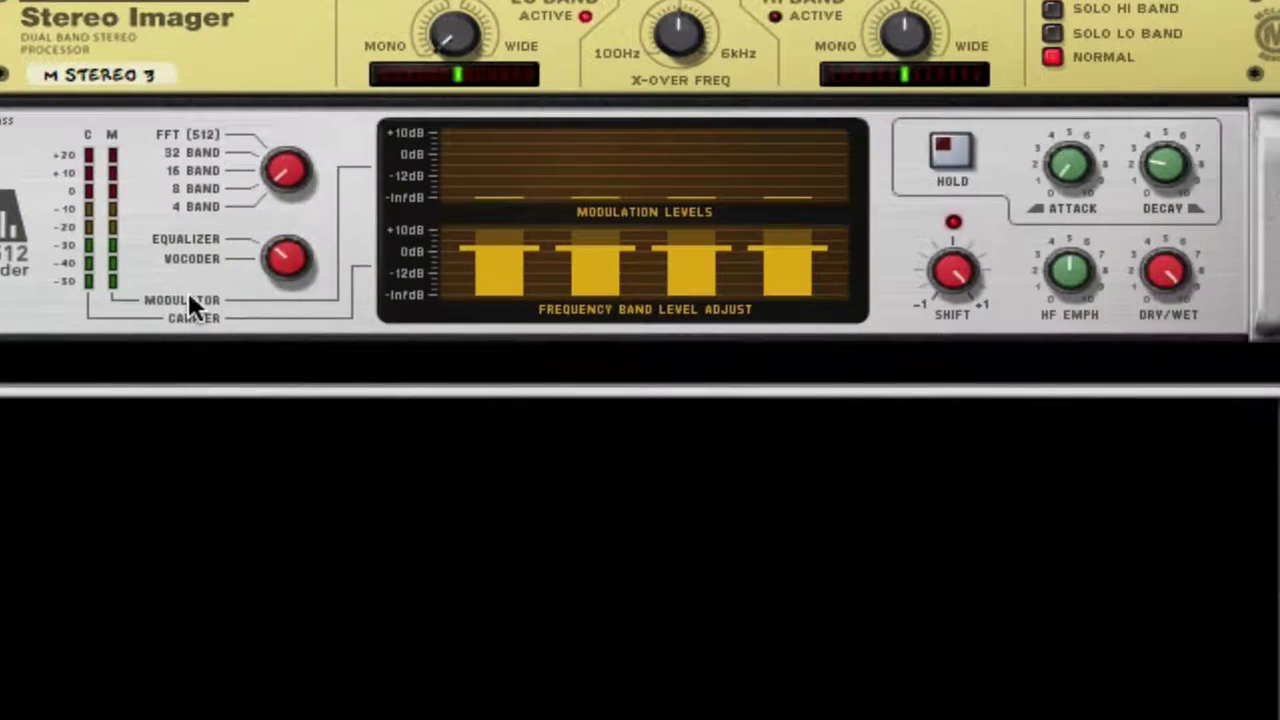
Step: Insert an MClass Maximizer below the vocoder with limiter off, soft clip on and raised, release auto
right_click(189, 298)
mouse_move(372, 640)
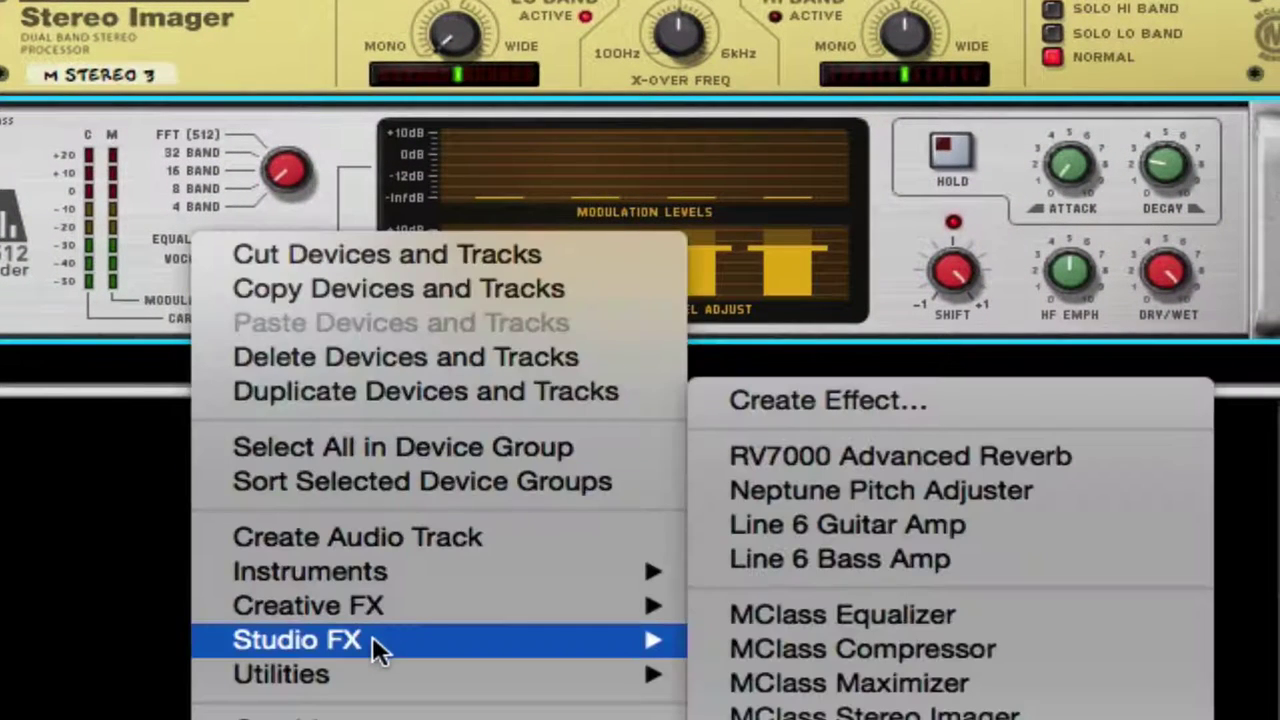
left_click(903, 683)
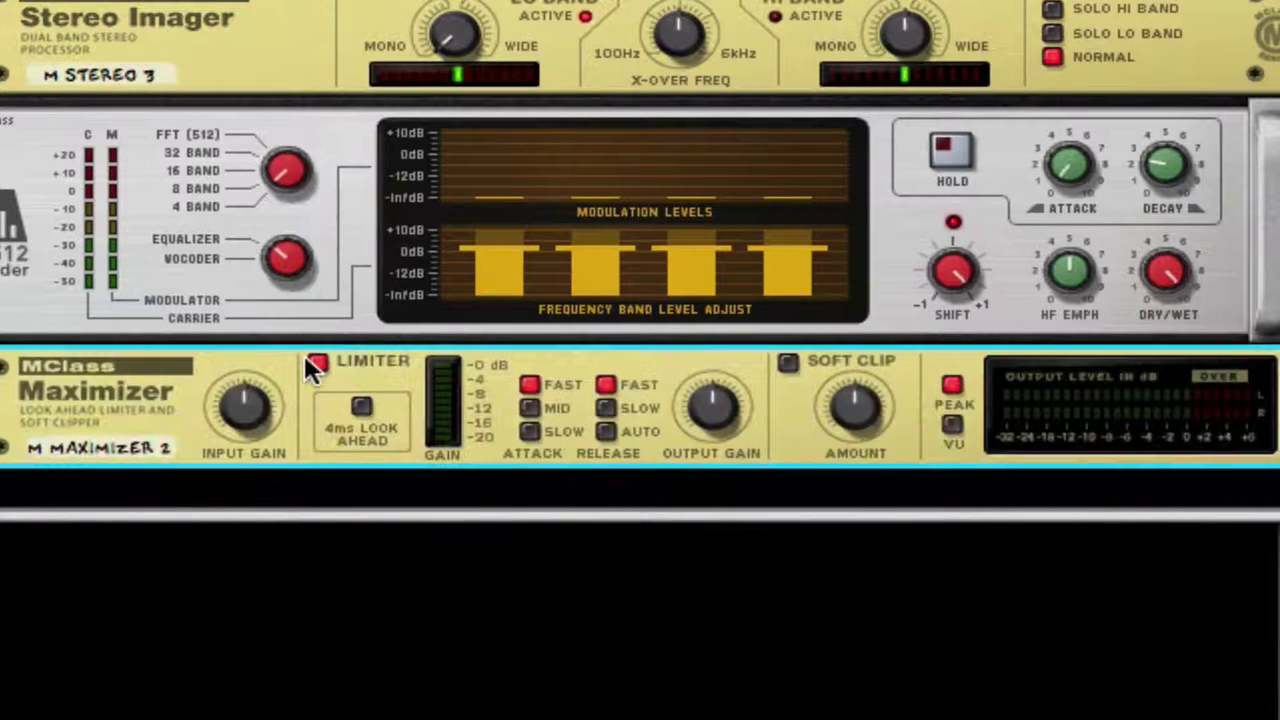
left_click(316, 361)
left_click(788, 362)
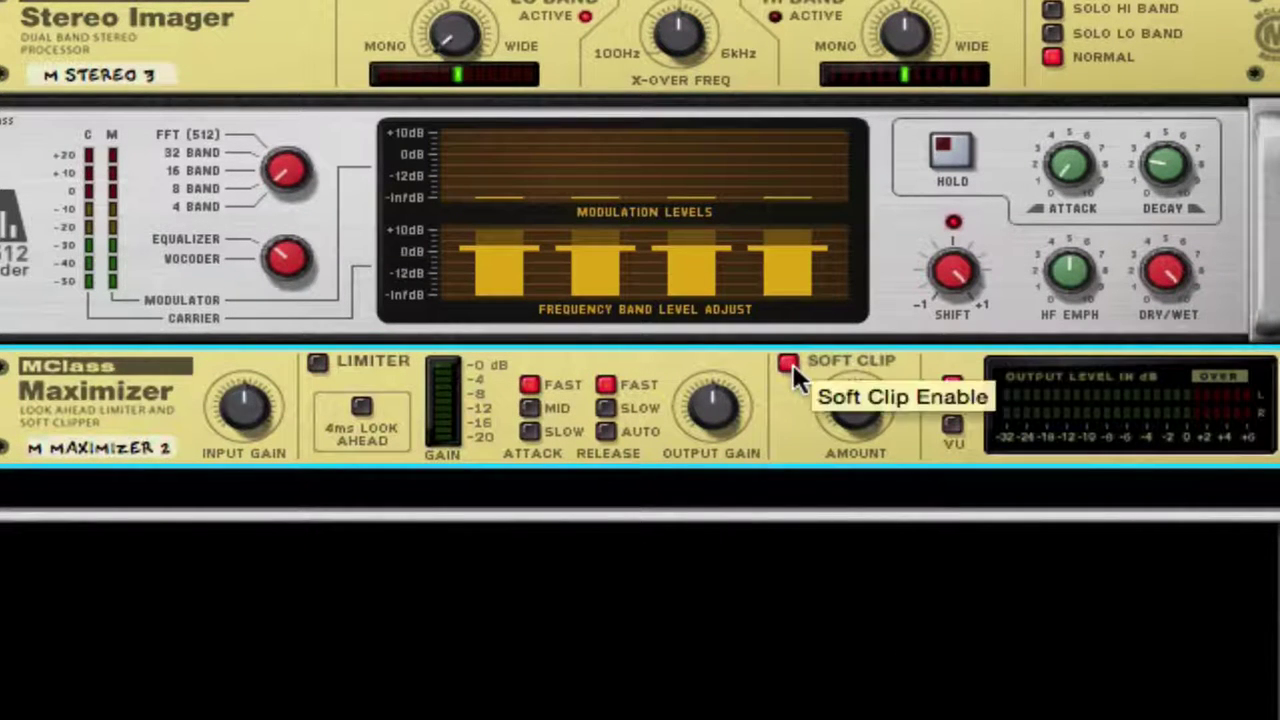
left_click_drag(846, 414, 1021, 635)
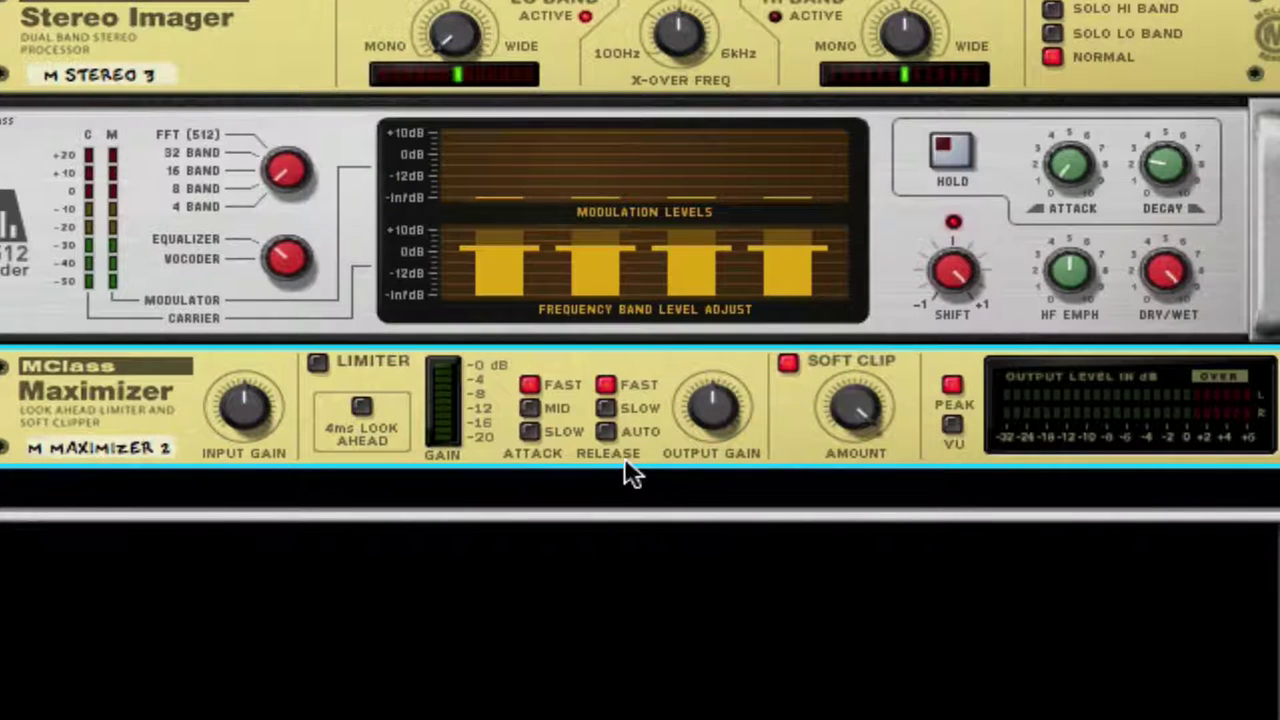
left_click(607, 431)
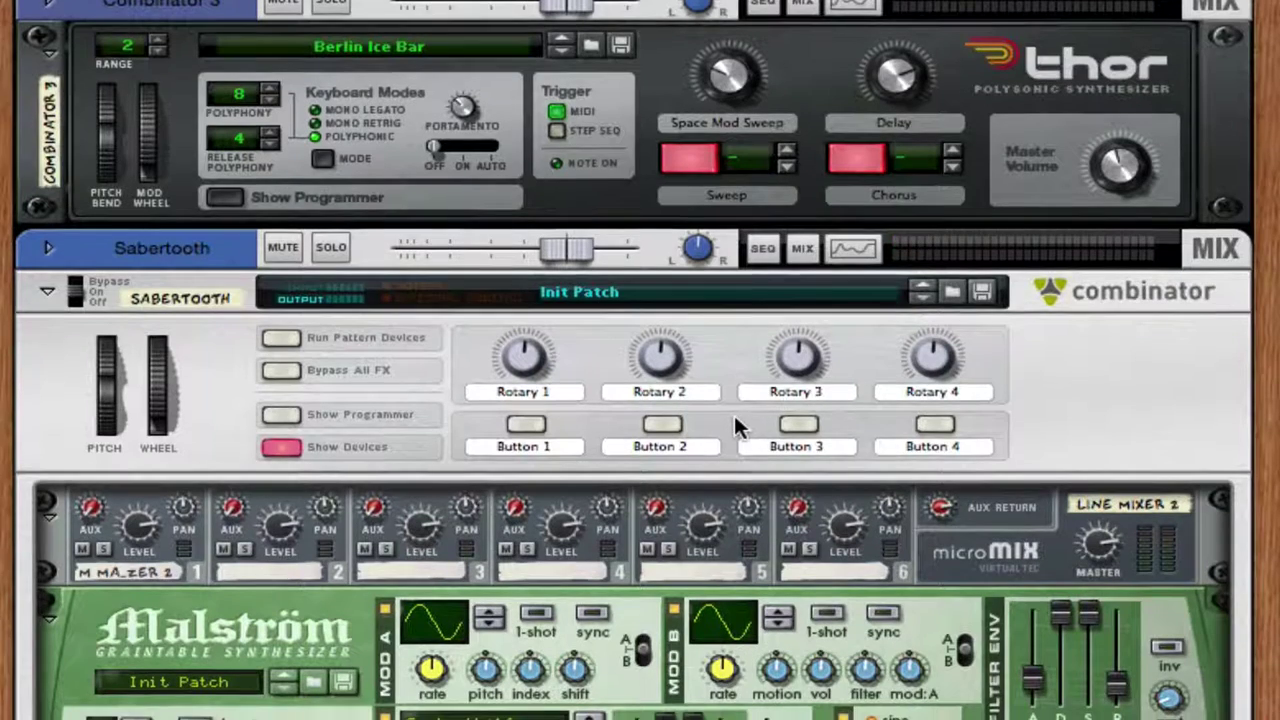
Step: In the sequencer, move the Combinator 1 clip from bar 1 to start at bar 5
scroll(737, 404, "down", 5)
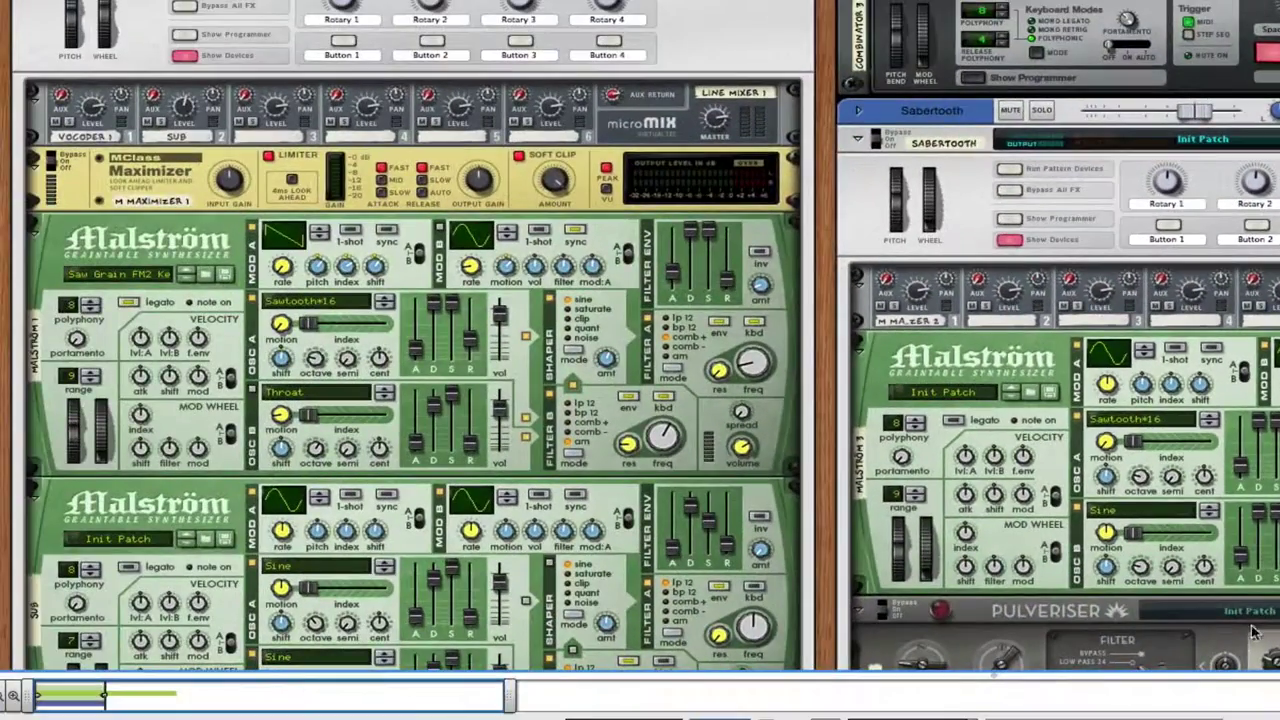
key("F7")
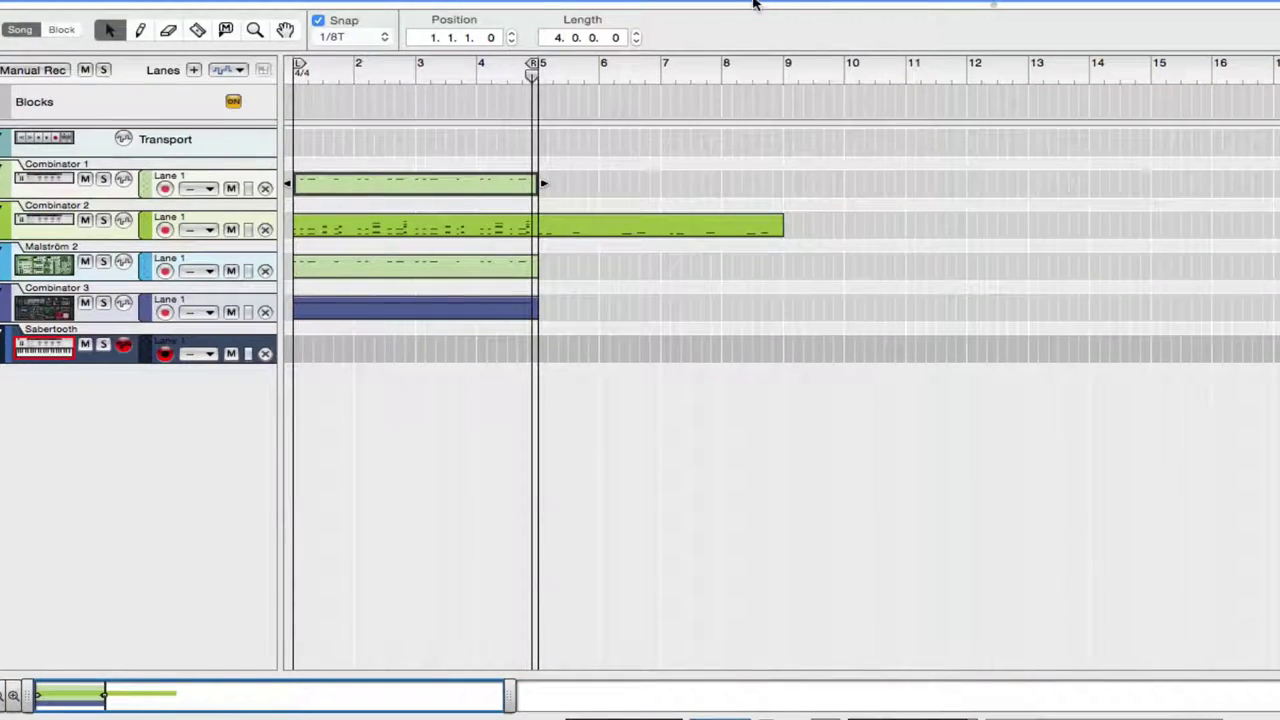
left_click_drag(752, 8, 745, 325)
scroll(1186, 148, "down", 3)
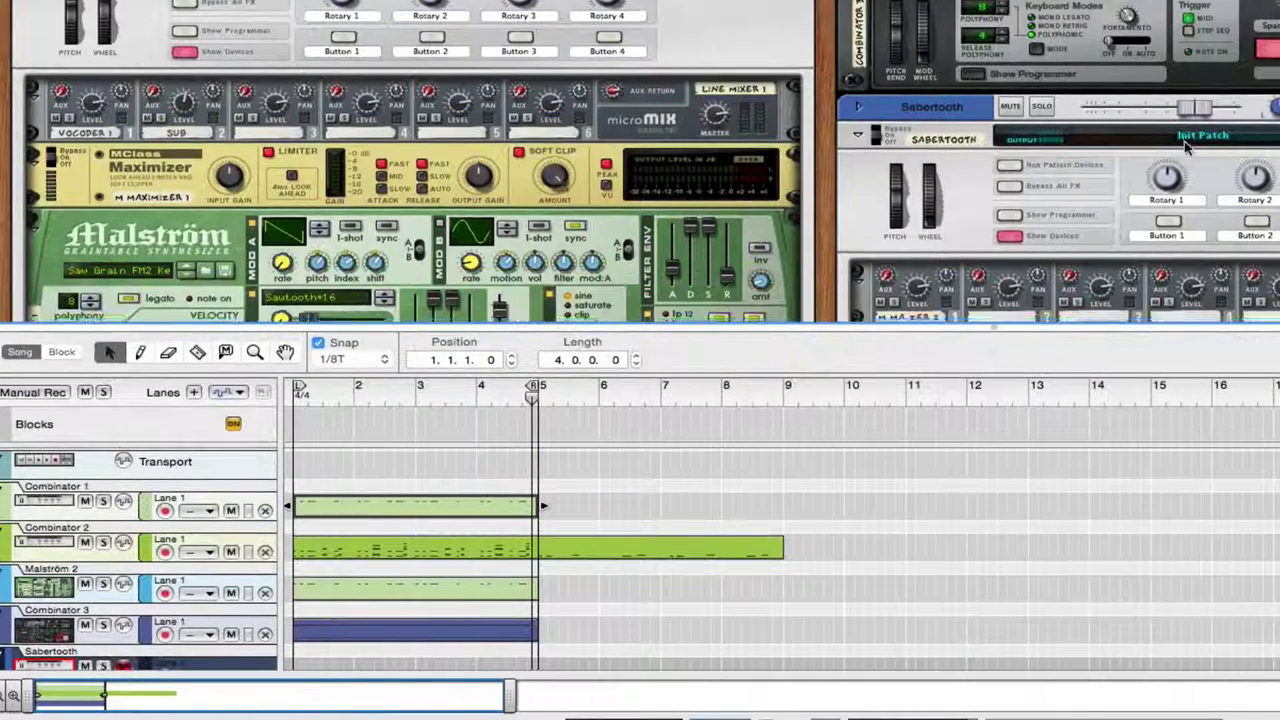
left_click_drag(417, 515, 674, 480)
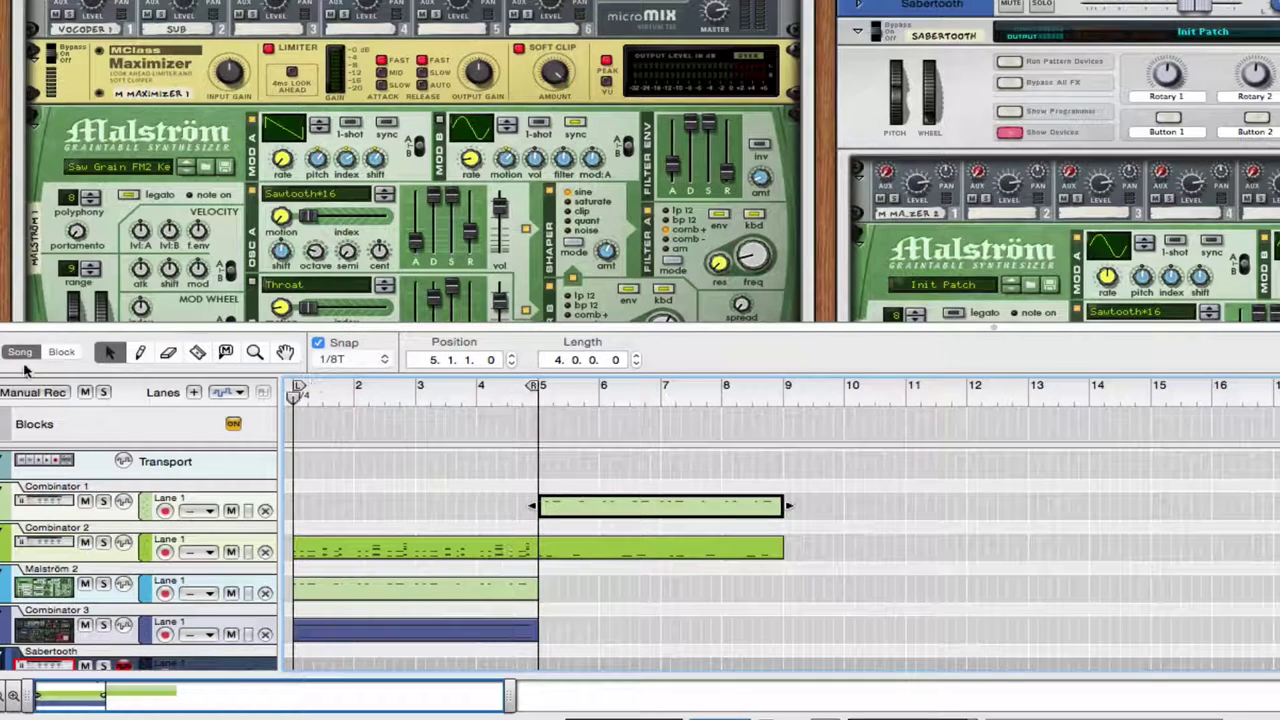